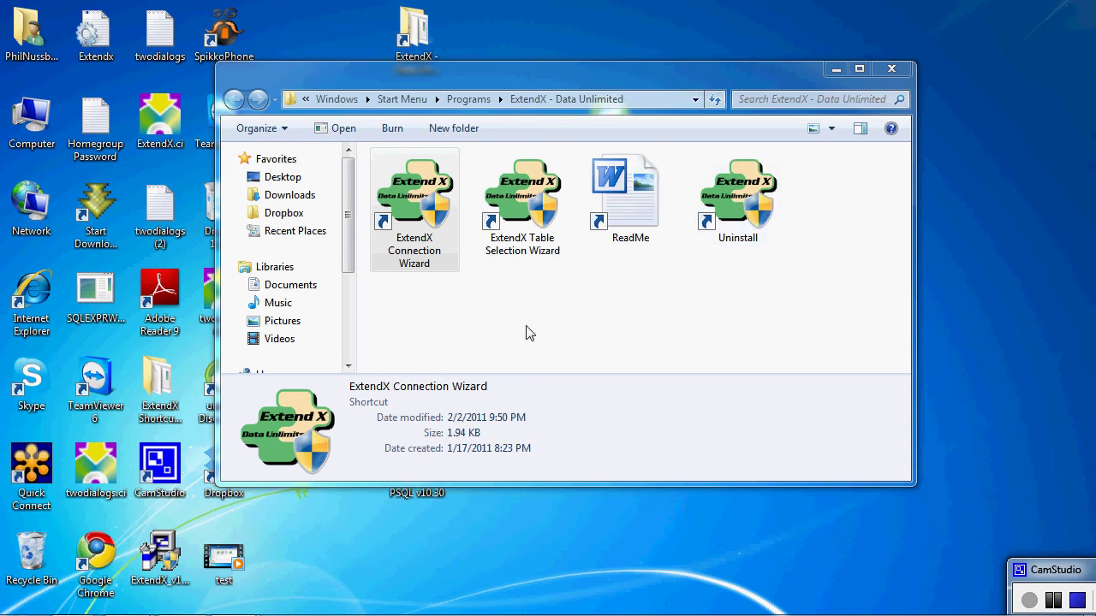
Step: Start the ExtendX Connection Wizard and choose Microsoft SQL Server as the data source for the main data connection
{"action": "double_click", "coordinate": [426, 212]}
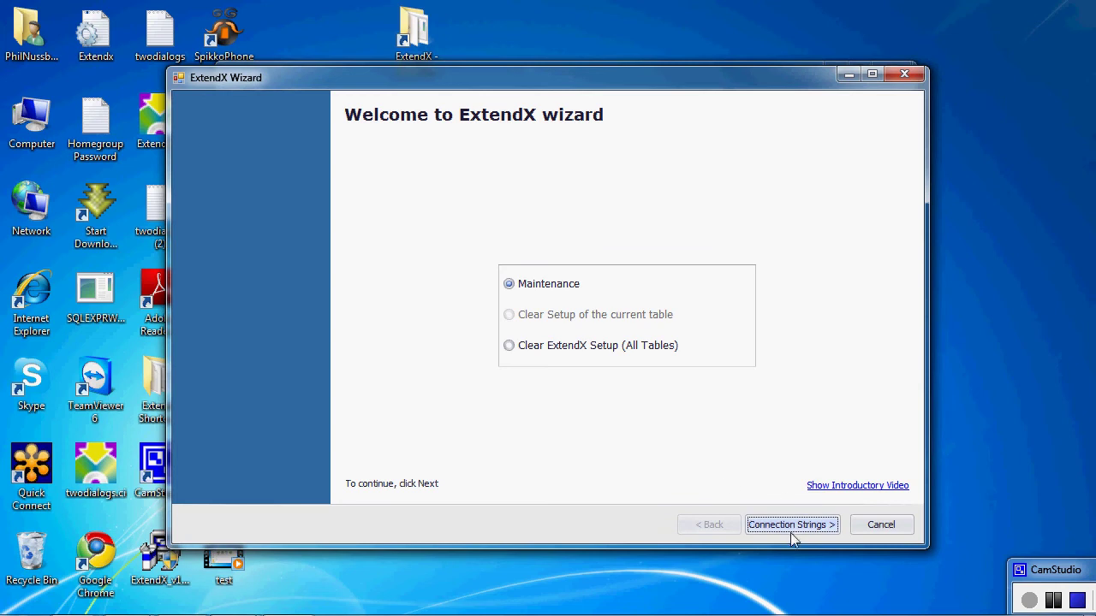
{"action": "left_click", "coordinate": [798, 527]}
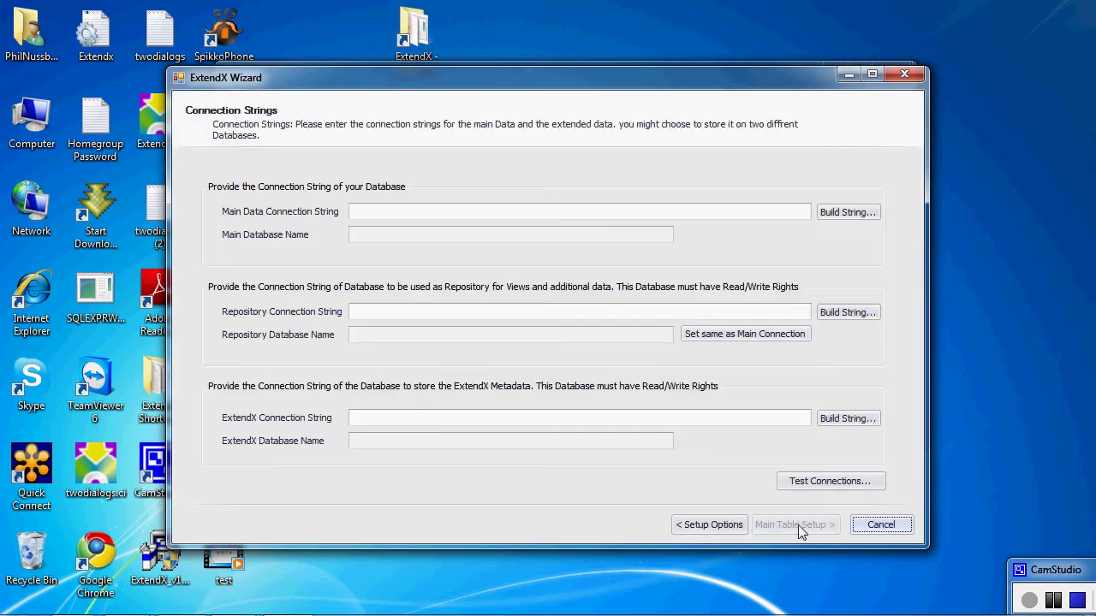
{"action": "left_click", "coordinate": [845, 214]}
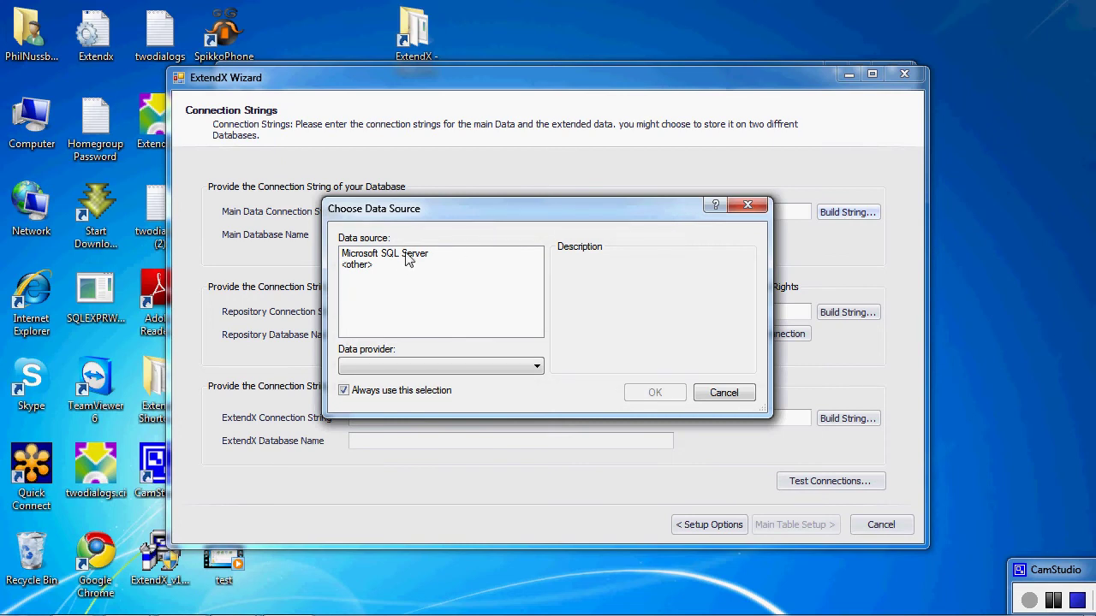
{"action": "double_click", "coordinate": [407, 259]}
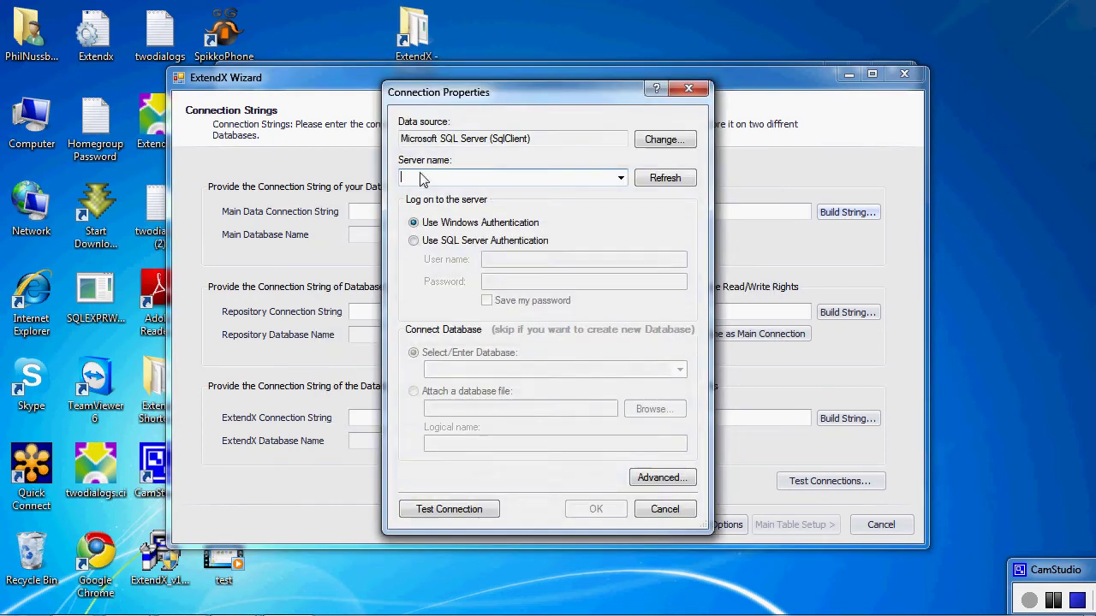
Step: Set the main connection to server .\SQLexpress and database Northwind, test it and accept it
{"action": "right_click", "coordinate": [421, 180]}
{"action": "left_click", "coordinate": [469, 255]}
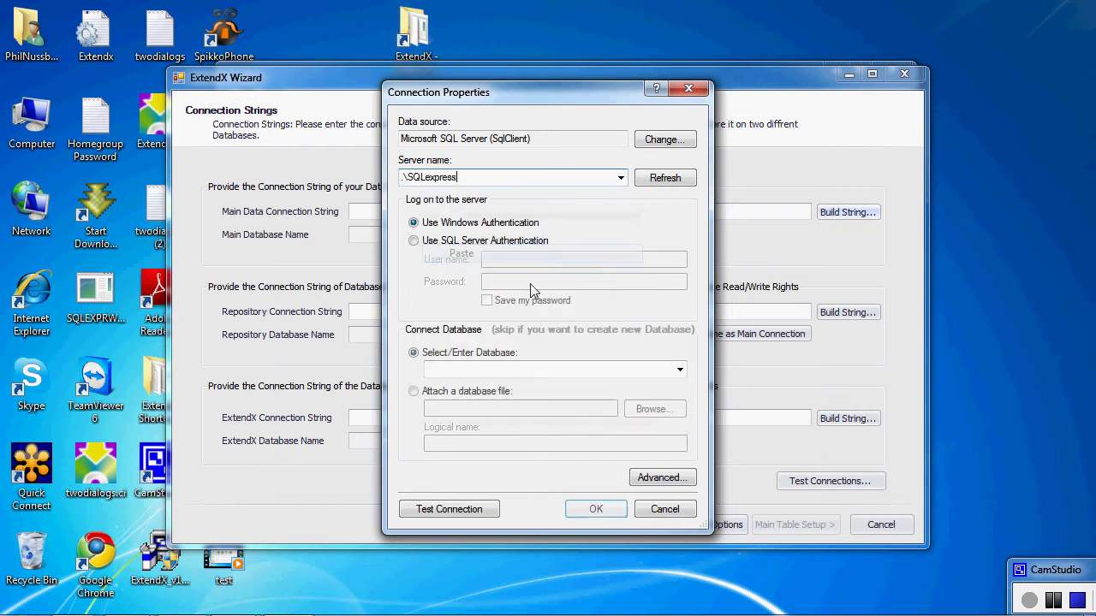
{"action": "left_click", "coordinate": [679, 372]}
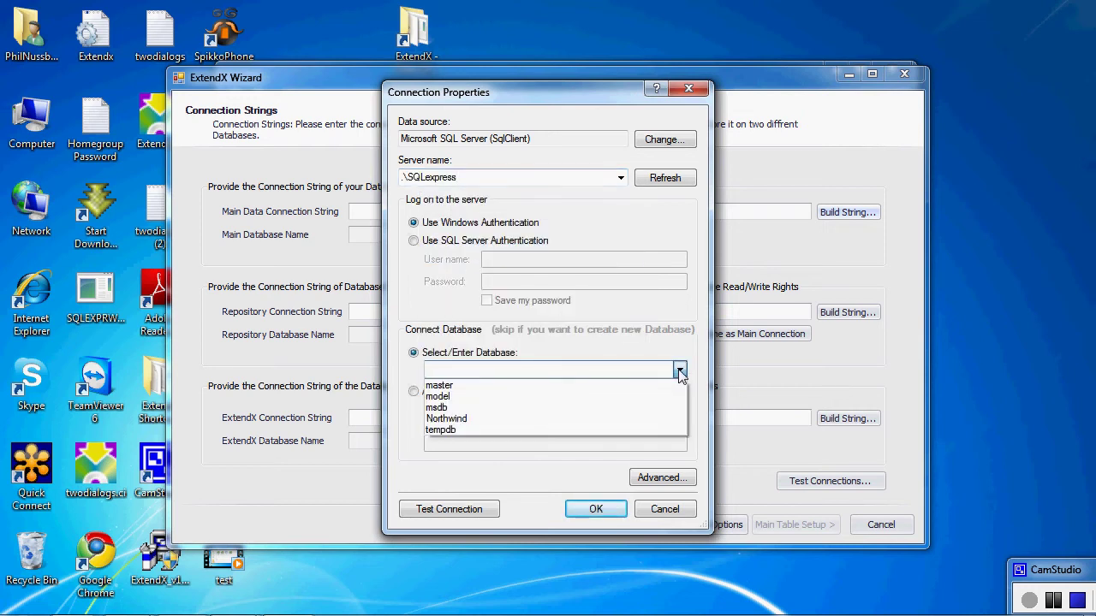
{"action": "left_click", "coordinate": [588, 419]}
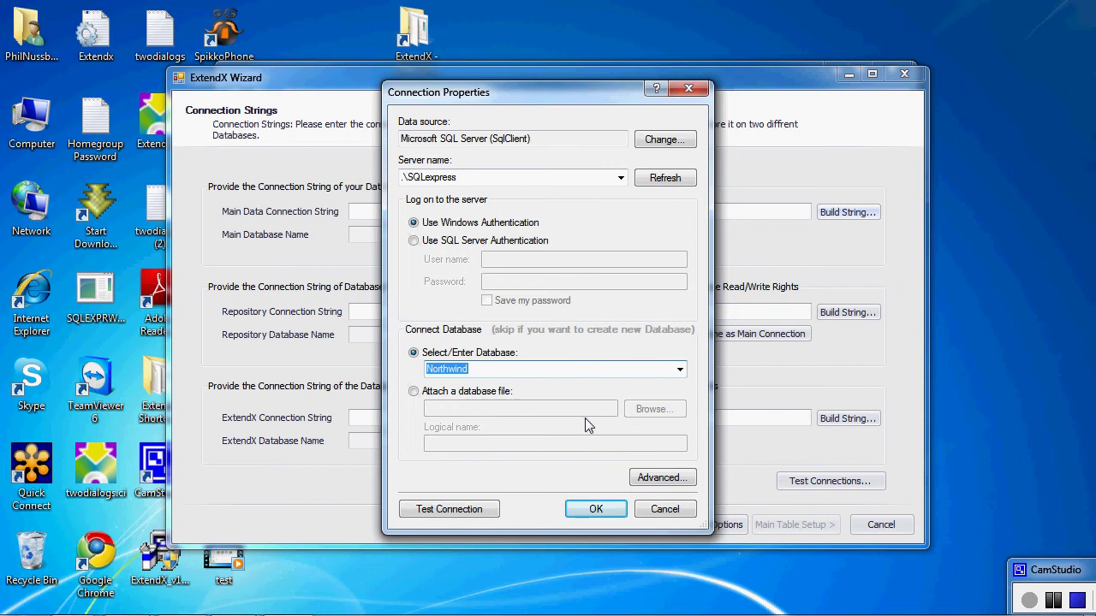
{"action": "left_click", "coordinate": [483, 509]}
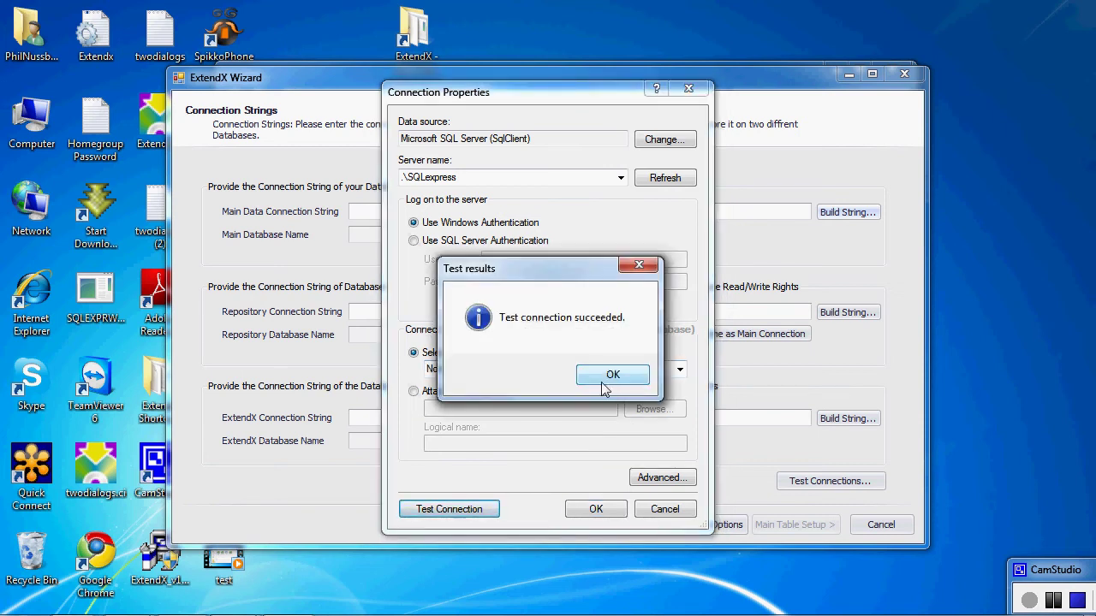
{"action": "left_click", "coordinate": [612, 379]}
{"action": "left_click", "coordinate": [596, 509]}
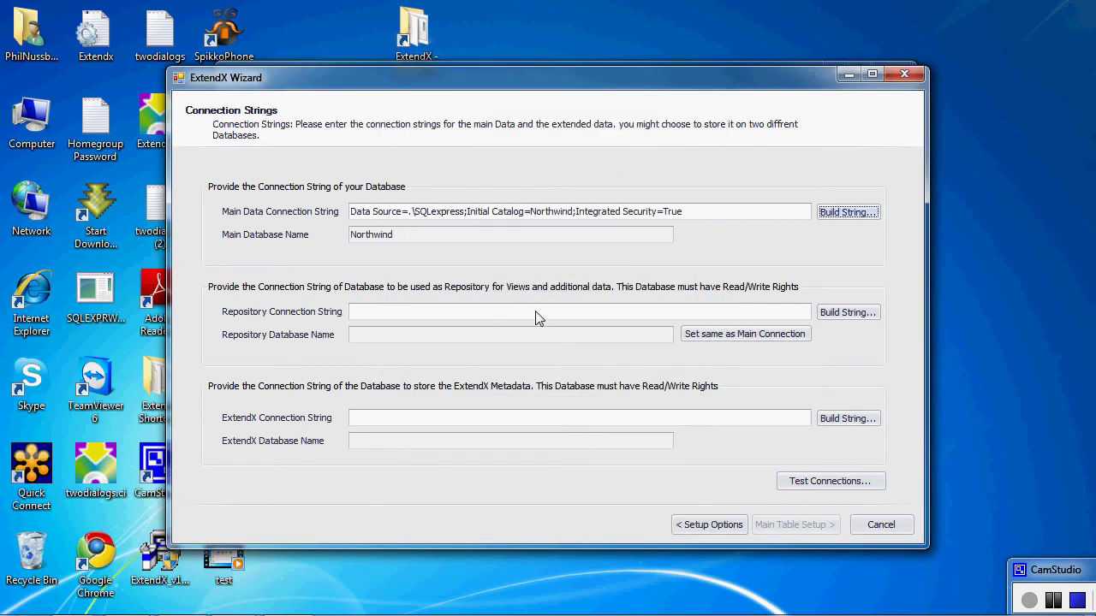
Step: Reuse the main connection for the repository and create a new ExtendX metadata database on server .\SQLexpress
{"action": "left_click", "coordinate": [716, 338]}
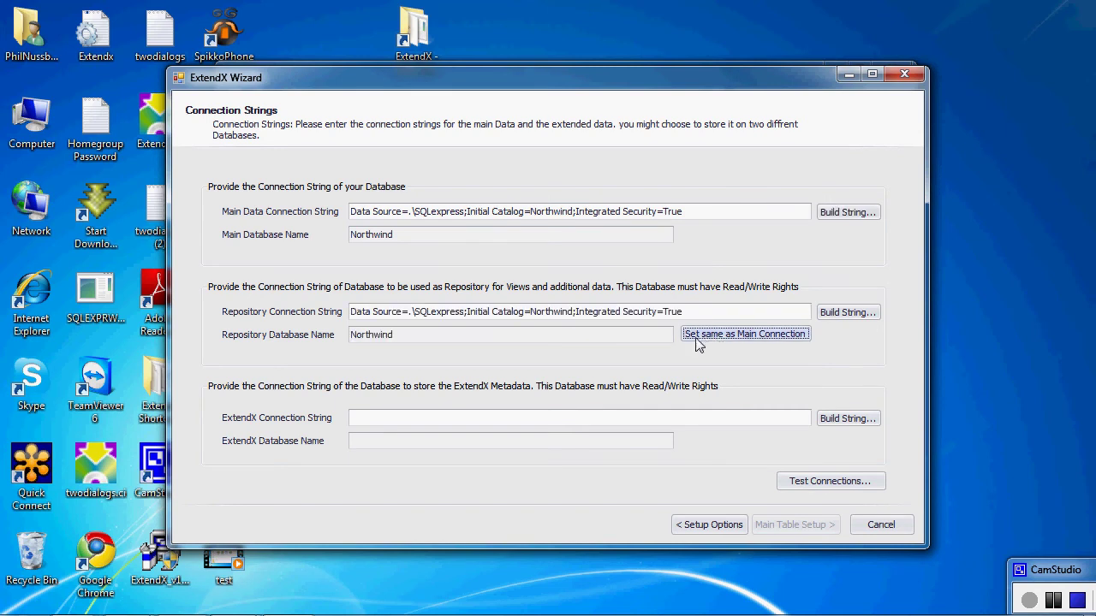
{"action": "left_click", "coordinate": [843, 419]}
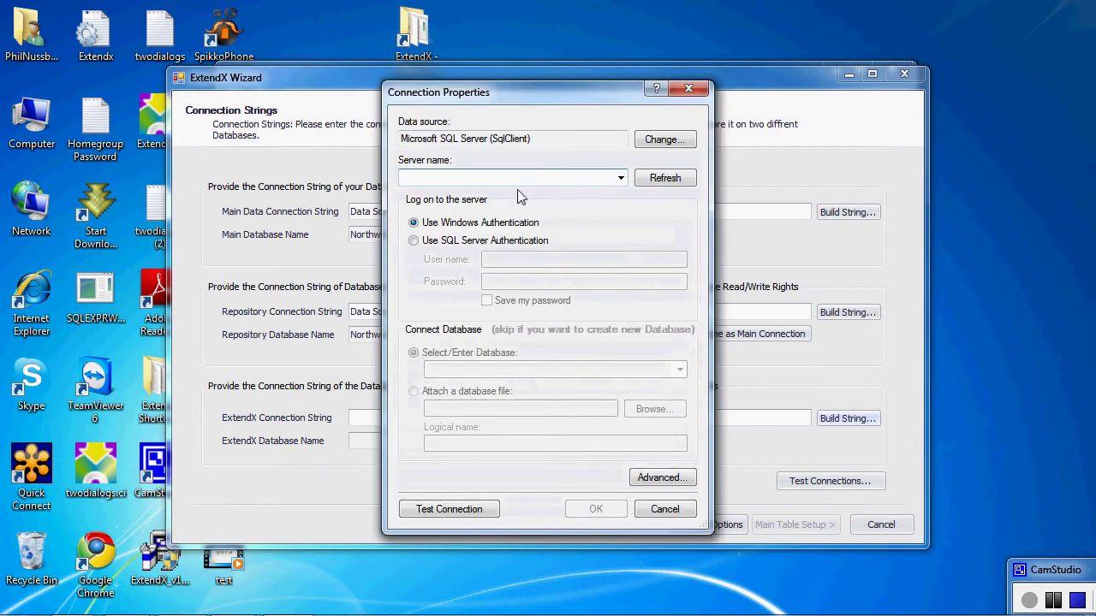
{"action": "right_click", "coordinate": [438, 181]}
{"action": "left_click", "coordinate": [476, 248]}
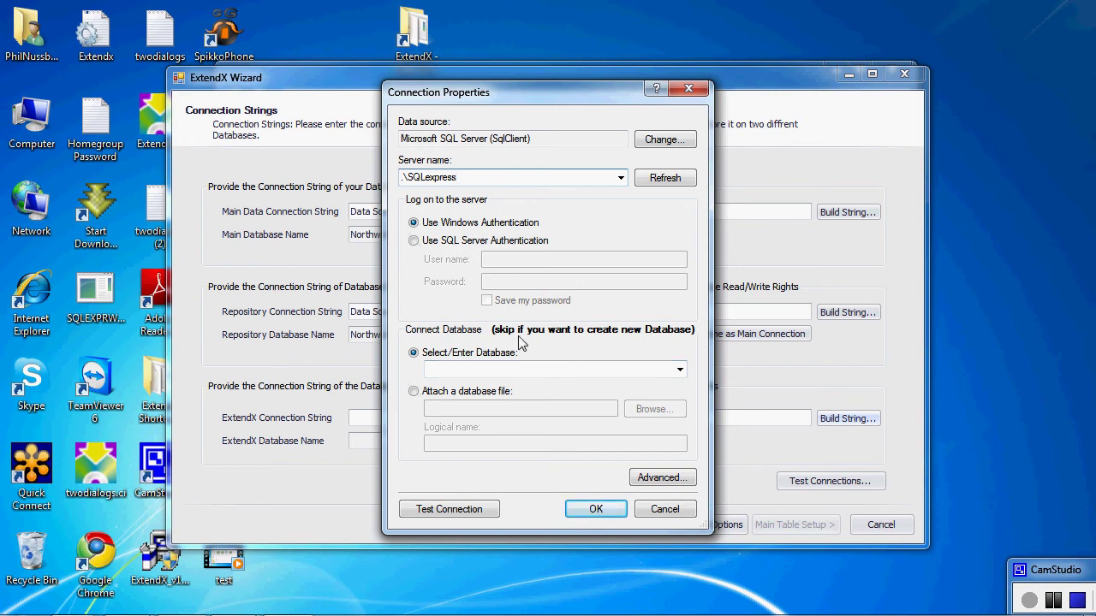
{"action": "left_click", "coordinate": [604, 509]}
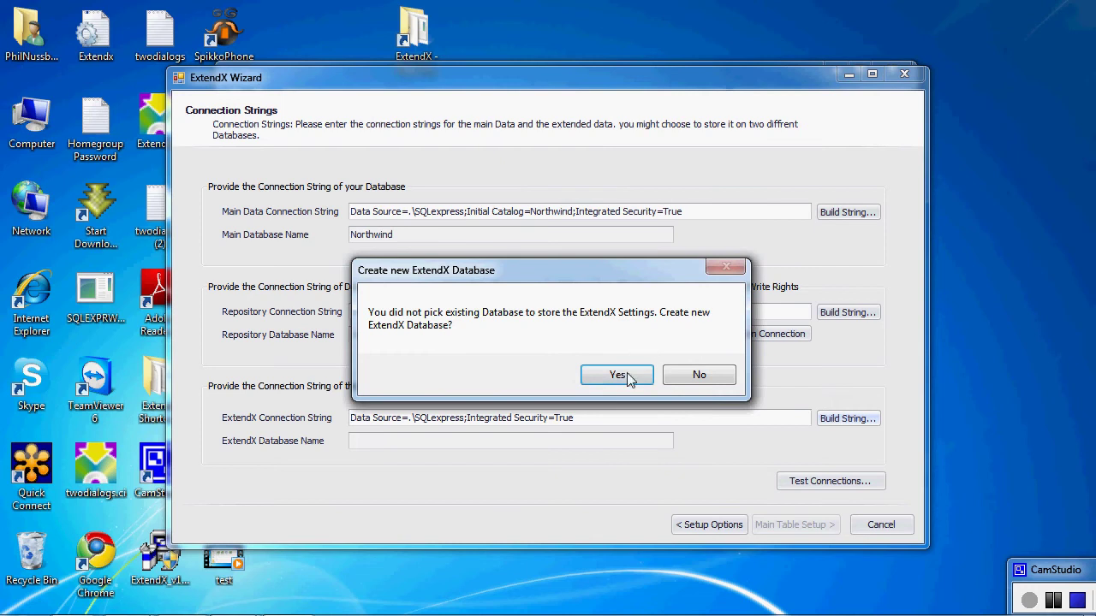
{"action": "left_click", "coordinate": [622, 377]}
{"action": "left_click", "coordinate": [601, 330]}
Step: Test all the connections and proceed to the main table setup
{"action": "left_click", "coordinate": [818, 482]}
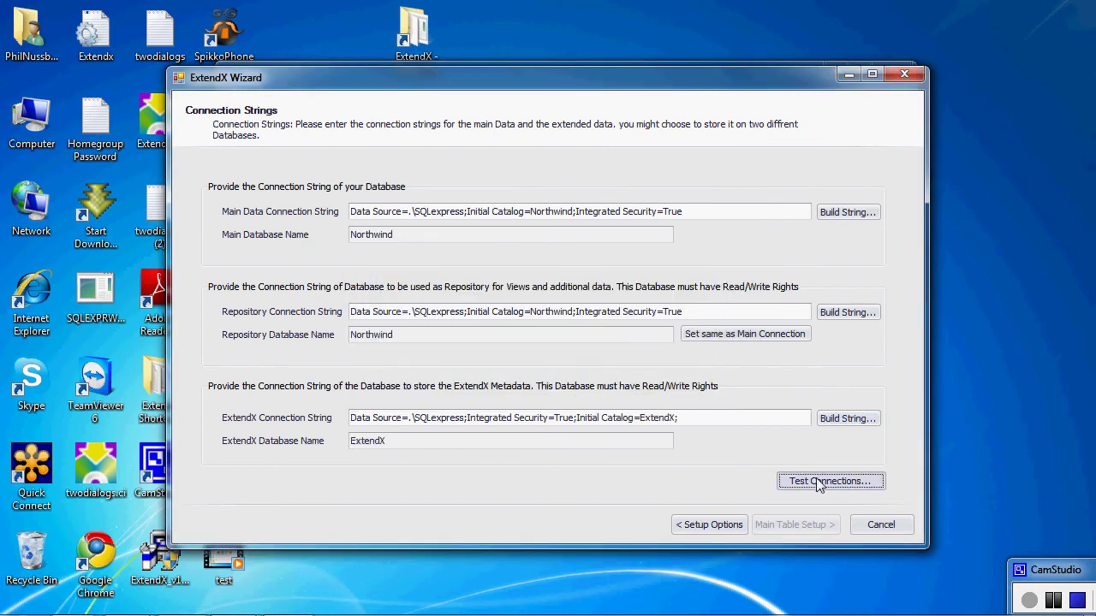
{"action": "left_click", "coordinate": [573, 368]}
{"action": "left_click", "coordinate": [808, 526]}
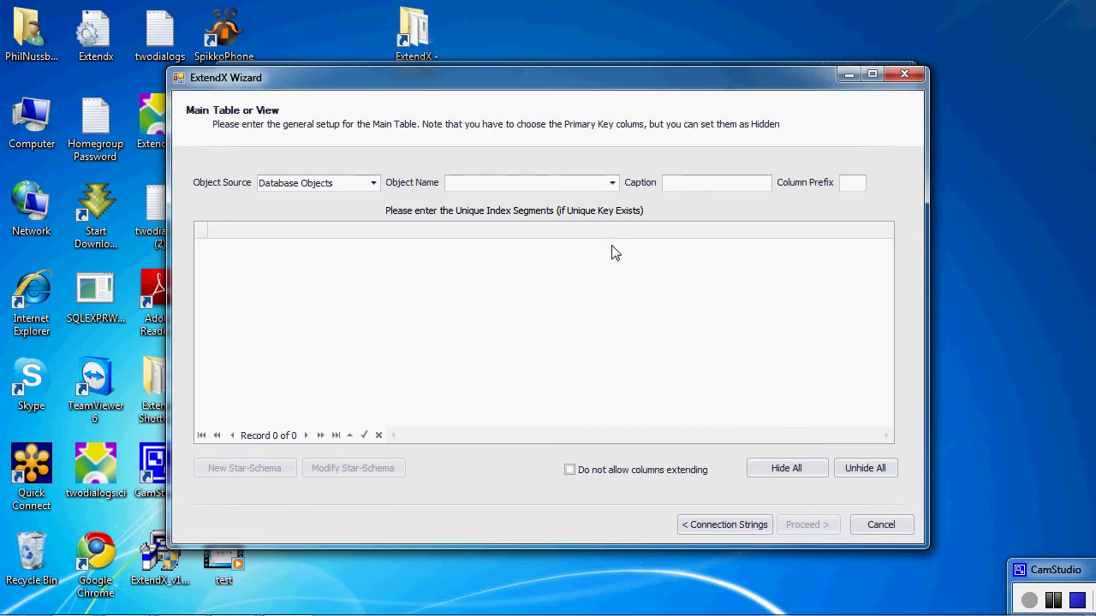
Step: Look through the full list of Northwind tables and views available as the main database object
{"action": "left_click", "coordinate": [611, 184]}
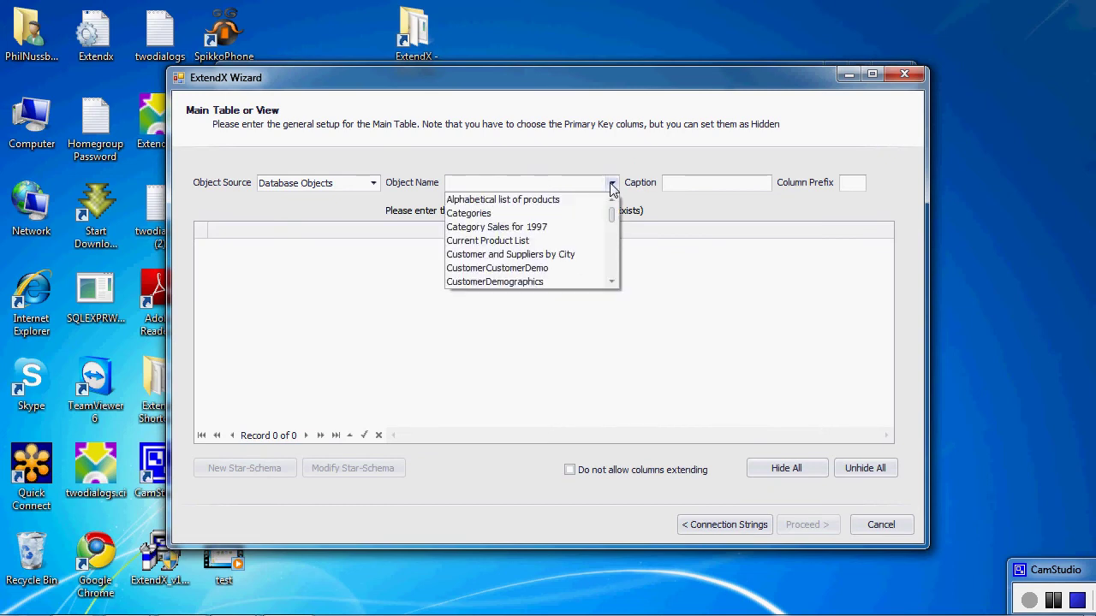
{"action": "left_click", "coordinate": [613, 280]}
{"action": "left_click", "coordinate": [613, 280]}
{"action": "left_click", "coordinate": [613, 280]}
{"action": "left_click", "coordinate": [613, 280]}
{"action": "left_click", "coordinate": [613, 282]}
{"action": "left_click", "coordinate": [613, 282]}
{"action": "left_click", "coordinate": [613, 283]}
{"action": "left_click", "coordinate": [613, 283]}
{"action": "left_click", "coordinate": [613, 283]}
{"action": "left_click", "coordinate": [613, 282]}
{"action": "left_click", "coordinate": [613, 283]}
{"action": "left_click", "coordinate": [613, 283]}
{"action": "left_click", "coordinate": [613, 283]}
{"action": "left_click", "coordinate": [613, 282]}
{"action": "left_click", "coordinate": [613, 283]}
{"action": "left_click", "coordinate": [613, 282]}
{"action": "left_click", "coordinate": [613, 282]}
{"action": "left_click", "coordinate": [613, 282]}
{"action": "left_click", "coordinate": [613, 283]}
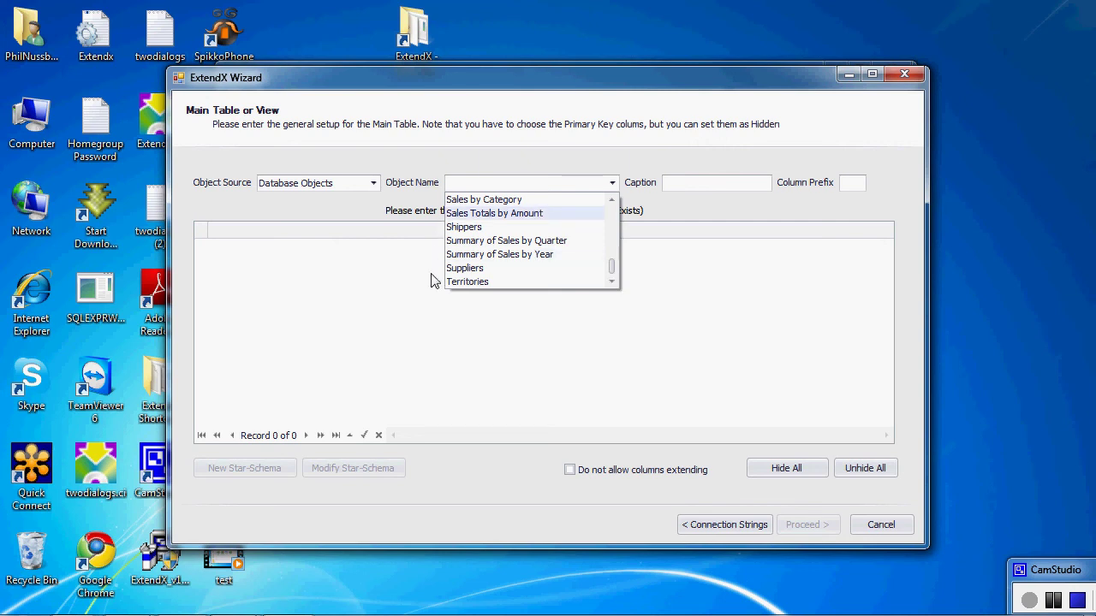
Step: Change the object source to Star-Schema Objects and open a new star schema in the maximized builder
{"action": "left_click", "coordinate": [343, 186]}
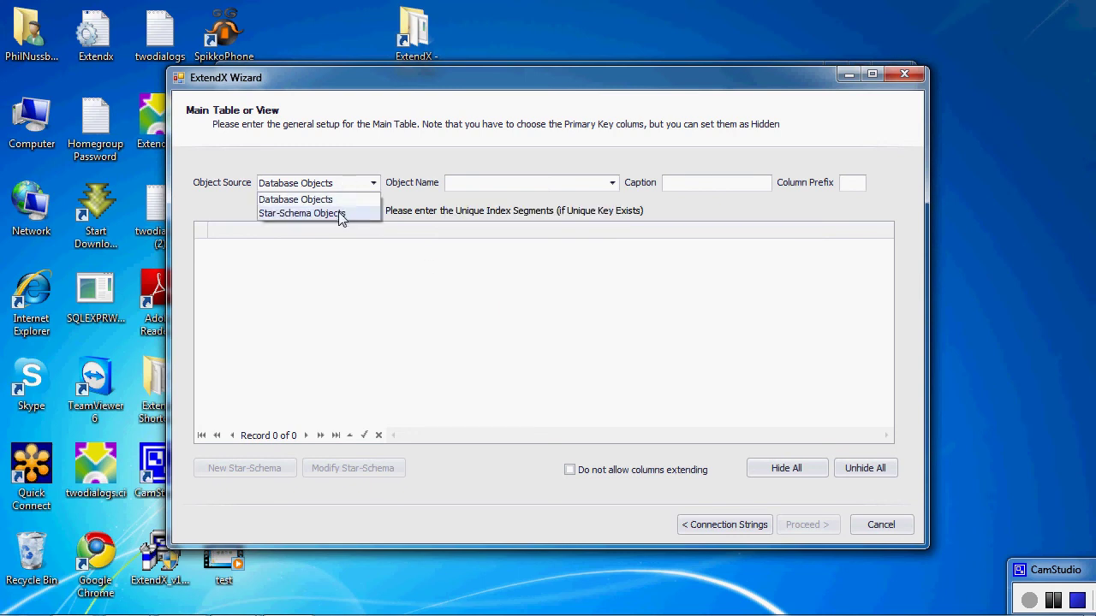
{"action": "left_click", "coordinate": [340, 214]}
{"action": "left_click", "coordinate": [261, 469]}
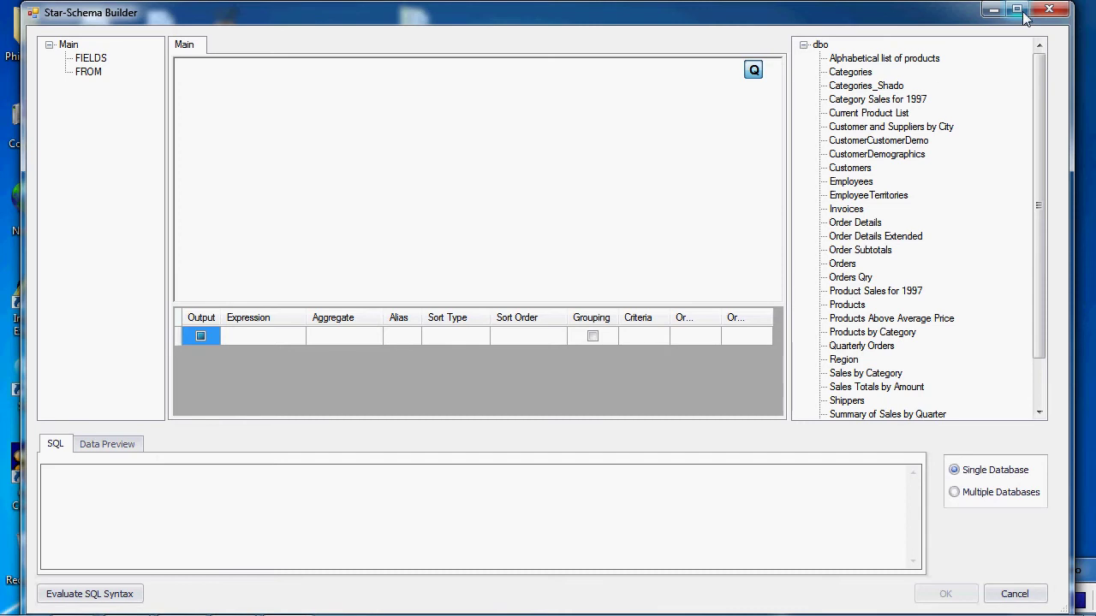
{"action": "left_click", "coordinate": [1018, 10]}
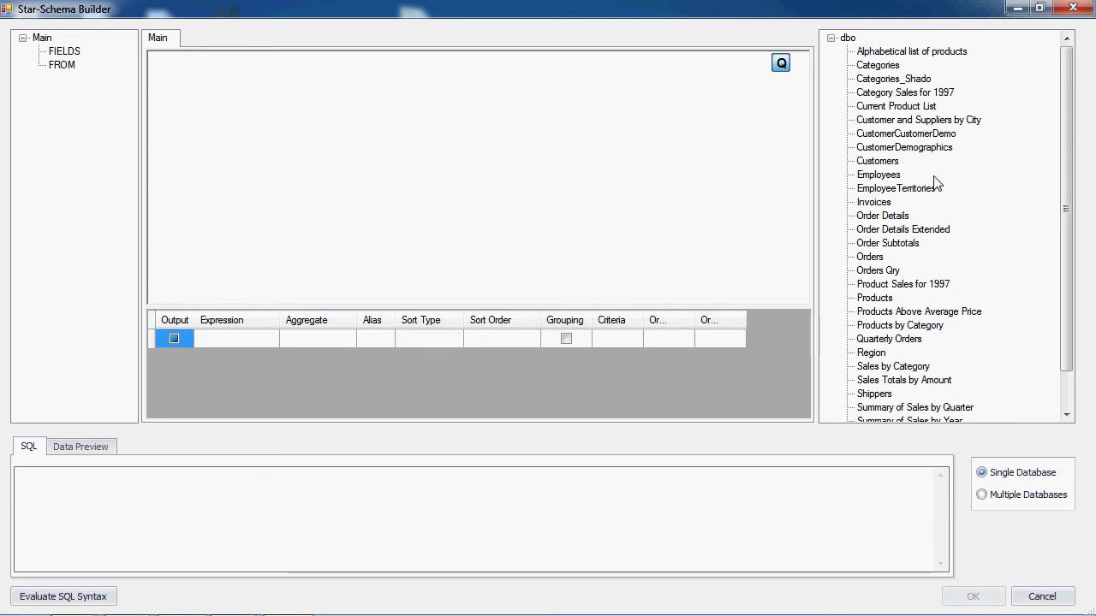
Step: Add Customers, Orders and Order Details Extended to the star schema, and join Orders to Order Details Extended on OrderID
{"action": "left_click", "coordinate": [887, 168]}
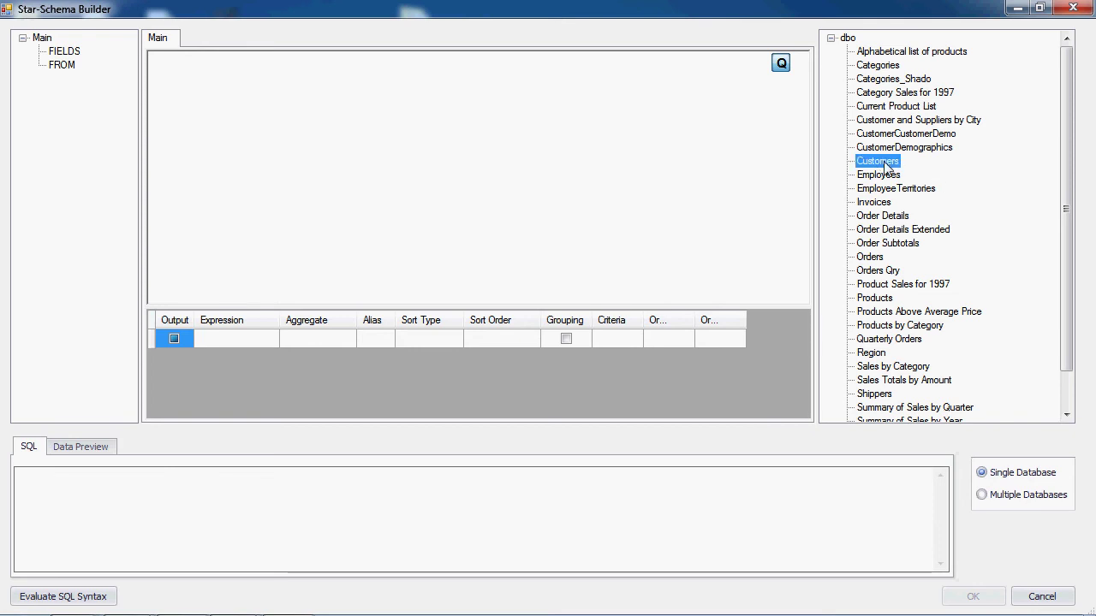
{"action": "double_click", "coordinate": [887, 168]}
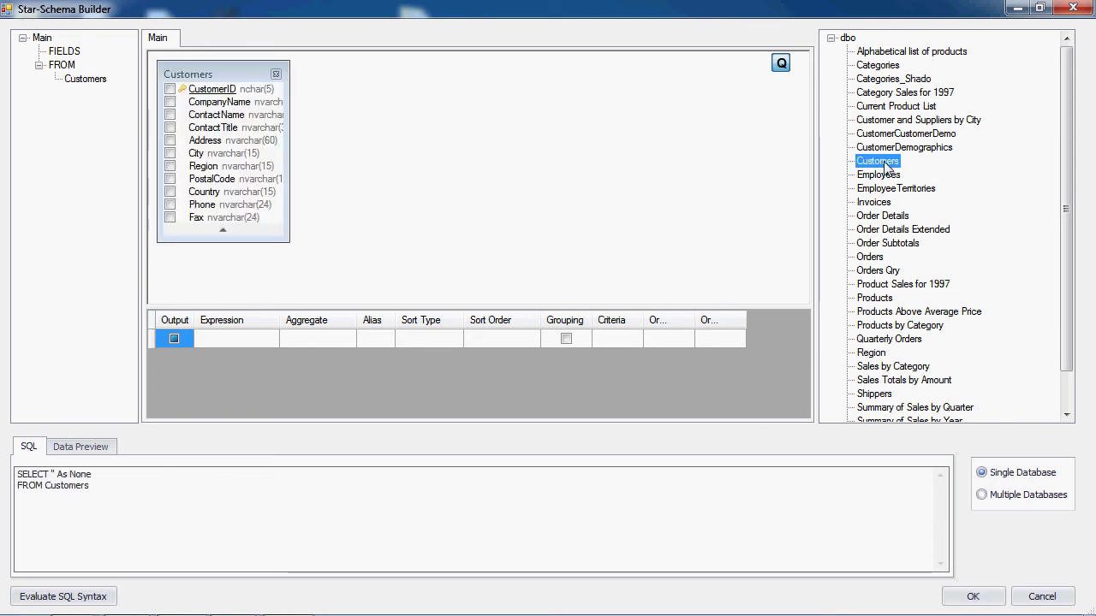
{"action": "left_click", "coordinate": [873, 258]}
{"action": "double_click", "coordinate": [875, 259]}
{"action": "left_click", "coordinate": [906, 232]}
{"action": "double_click", "coordinate": [906, 231]}
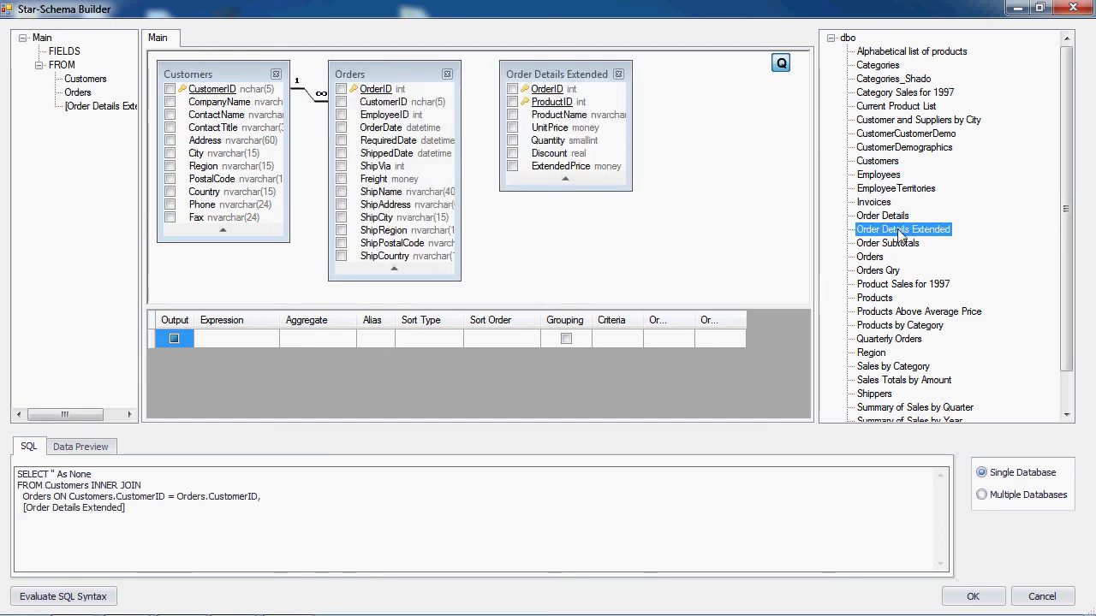
{"action": "left_click_drag", "start_coordinate": [378, 89], "coordinate": [553, 90]}
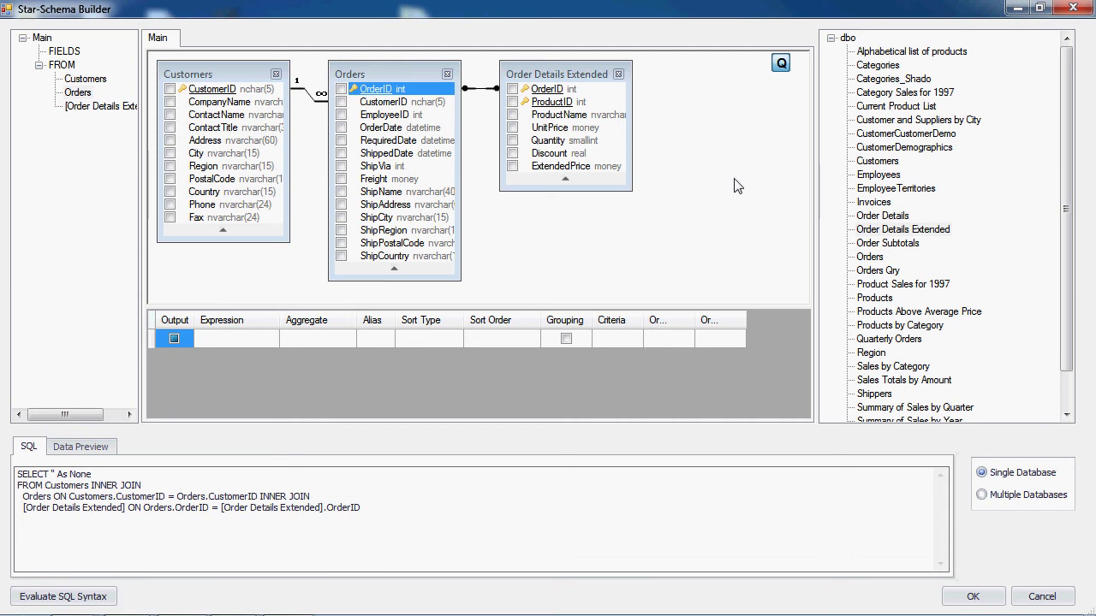
Step: Add the Employees, Products and Categories tables with Products joined to Order Details Extended on ProductID, placing Employees below Customers and Categories beside Products
{"action": "left_click_drag", "start_coordinate": [879, 177], "coordinate": [743, 240]}
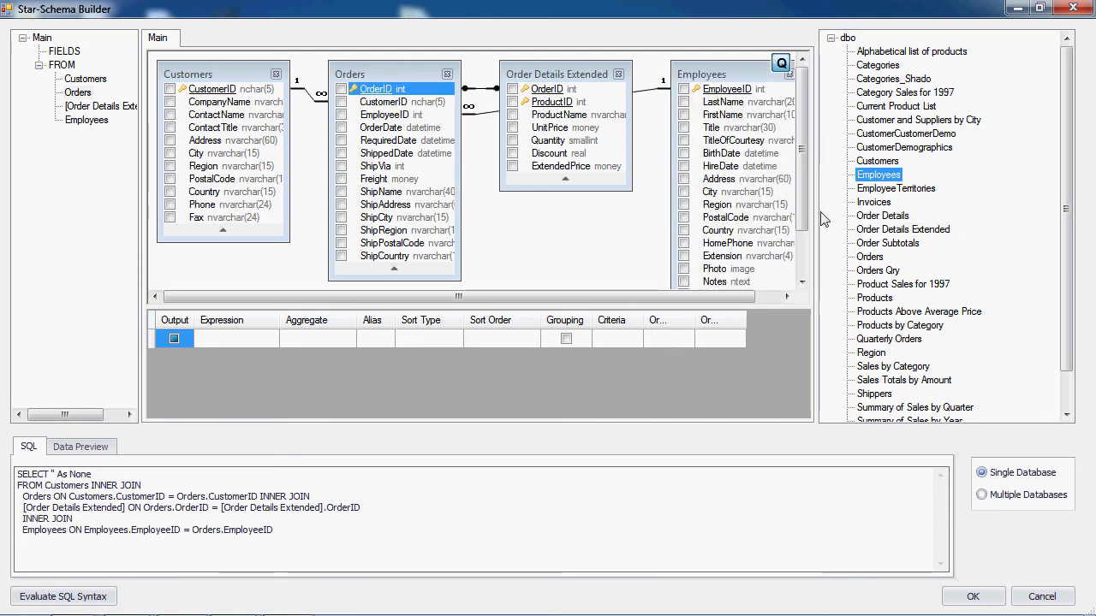
{"action": "left_click_drag", "start_coordinate": [874, 297], "coordinate": [544, 109]}
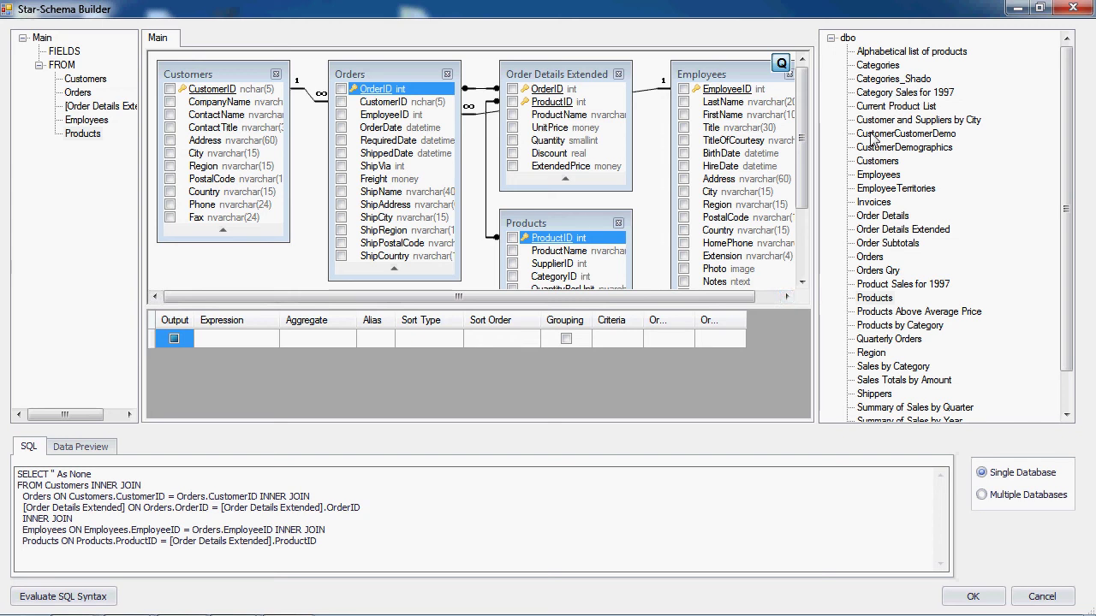
{"action": "left_click_drag", "start_coordinate": [722, 74], "coordinate": [208, 276]}
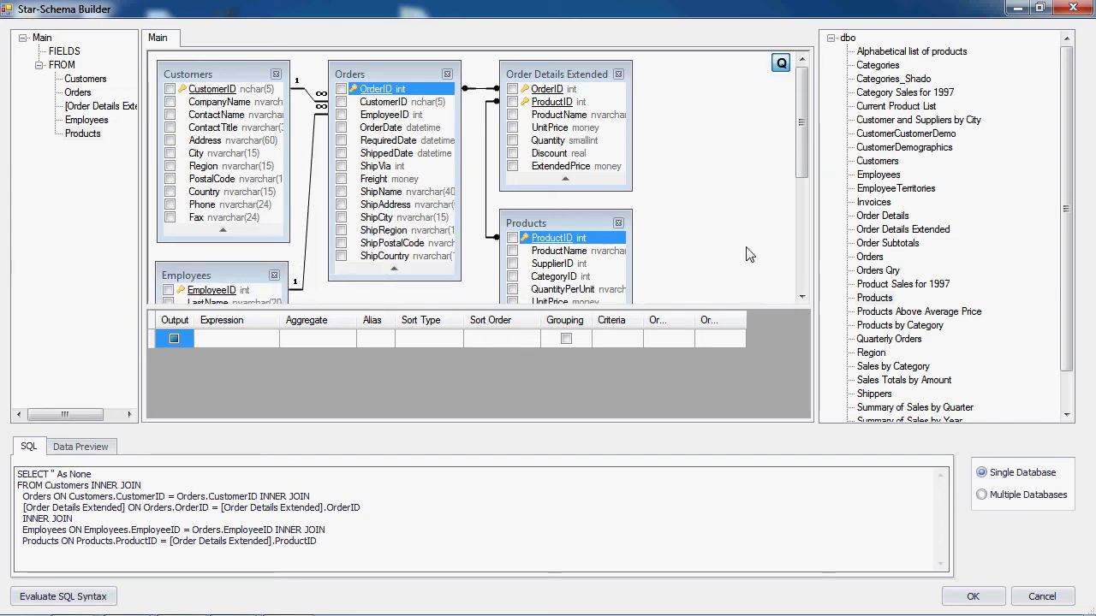
{"action": "left_click", "coordinate": [891, 66]}
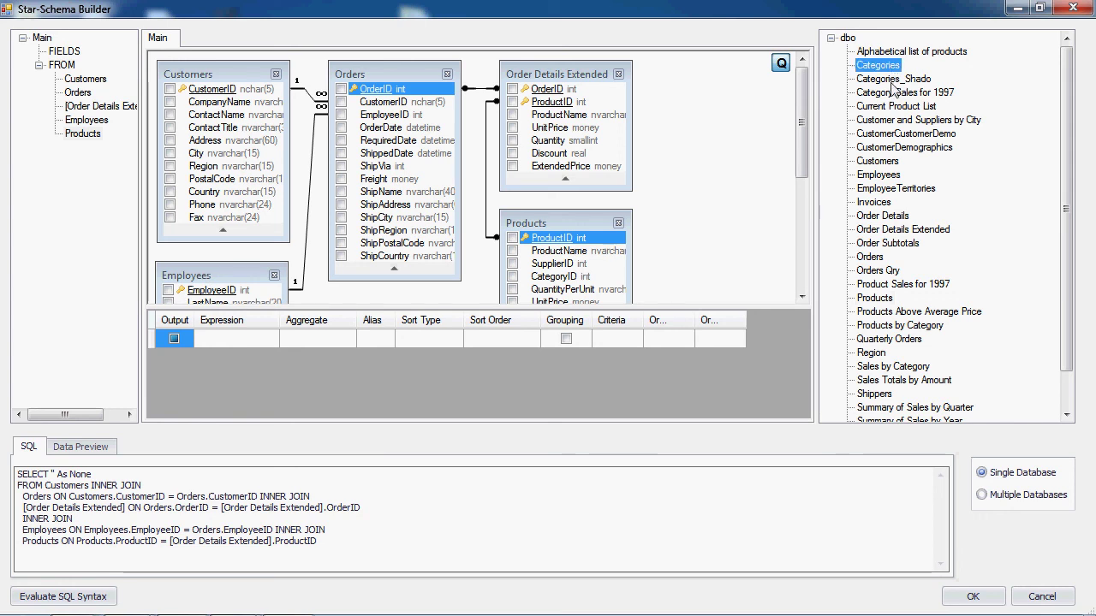
{"action": "mouse_move", "coordinate": [261, 283]}
{"action": "left_mouse_down"}
{"action": "mouse_move", "coordinate": [376, 283]}
{"action": "mouse_move", "coordinate": [754, 216]}
{"action": "left_mouse_up"}
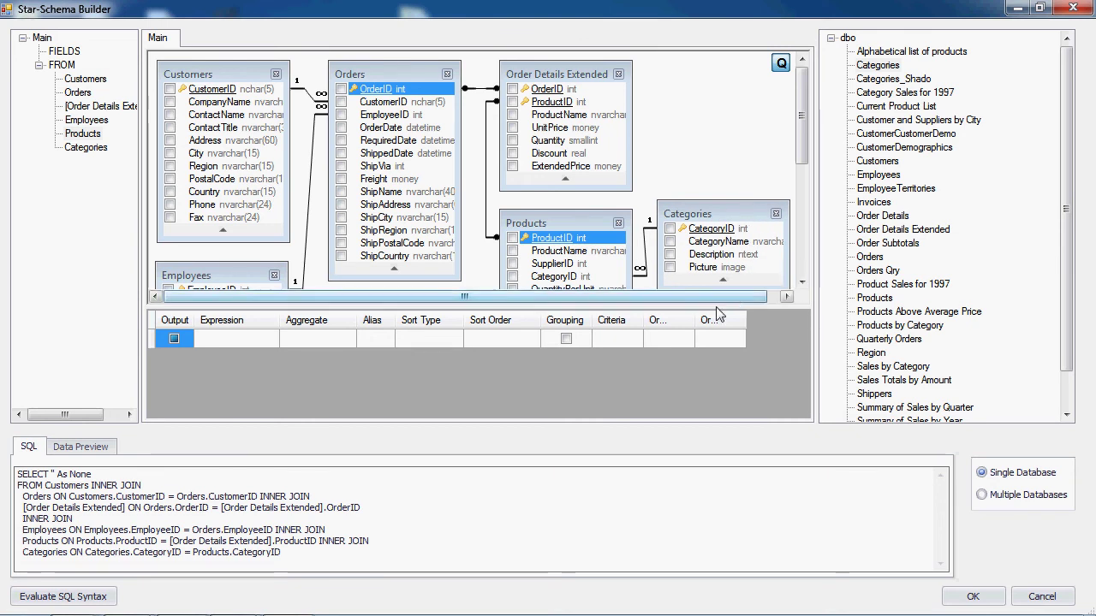
Step: Examine the fields and joins of the lower tables in the star schema diagram
{"action": "left_click", "coordinate": [802, 282]}
{"action": "left_click", "coordinate": [802, 282]}
{"action": "left_click", "coordinate": [802, 283]}
{"action": "left_click", "coordinate": [802, 282]}
{"action": "left_click", "coordinate": [802, 282]}
{"action": "left_click", "coordinate": [802, 282]}
{"action": "left_click", "coordinate": [803, 283]}
{"action": "left_click", "coordinate": [802, 283]}
{"action": "left_click", "coordinate": [802, 283]}
{"action": "left_click", "coordinate": [802, 282]}
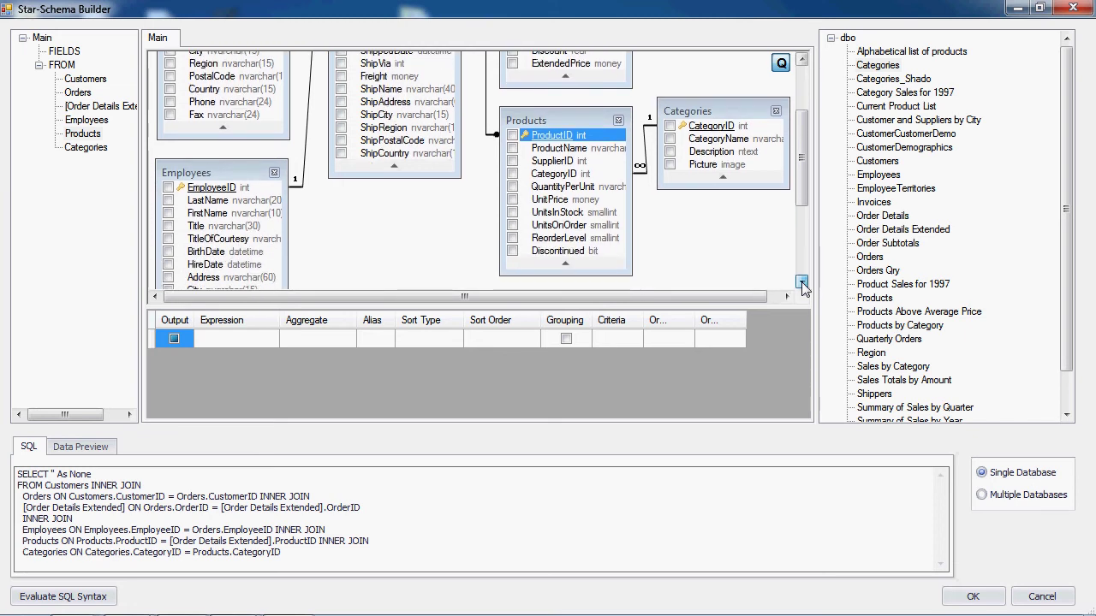
{"action": "left_click_drag", "start_coordinate": [801, 200], "coordinate": [802, 120]}
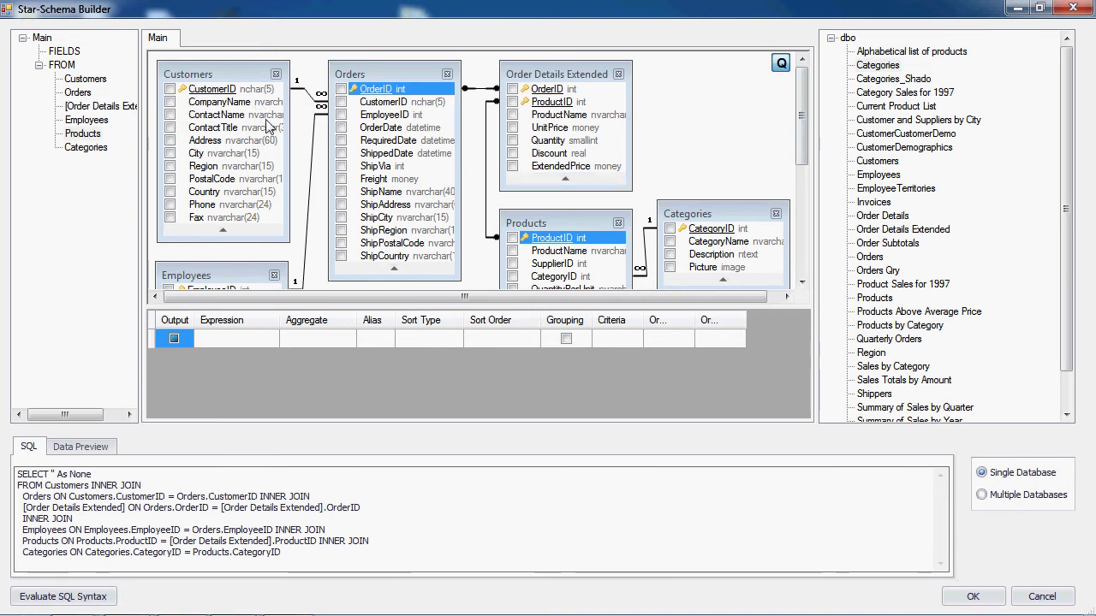
Step: Include CustomerID and CompanyName from Customers, plus OrderID and ShippedDate from Orders, in the query output
{"action": "left_click", "coordinate": [170, 89]}
{"action": "left_click", "coordinate": [170, 102]}
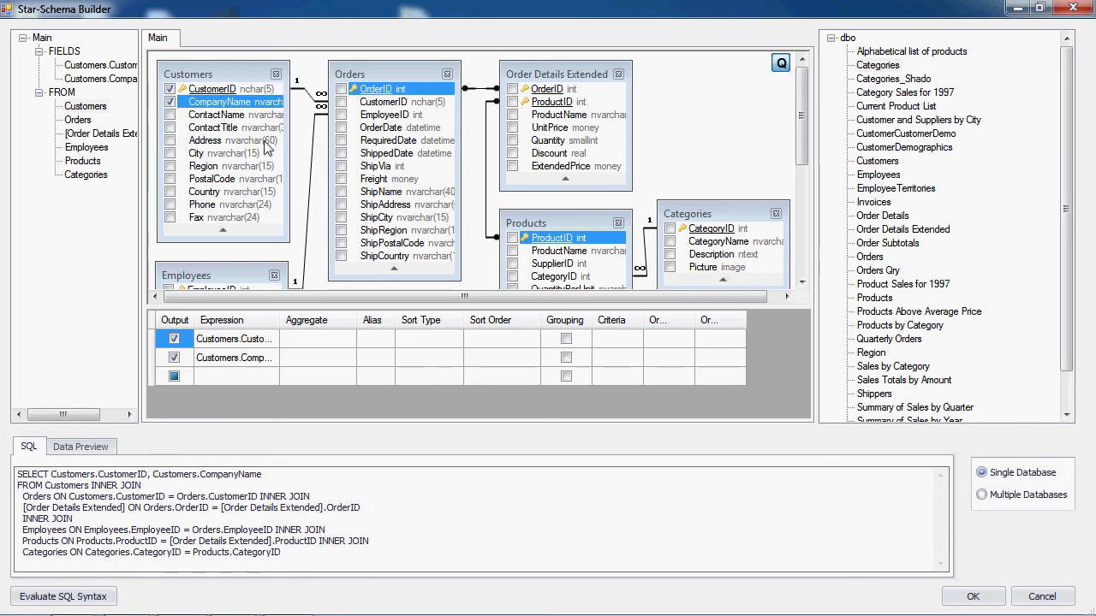
{"action": "left_click", "coordinate": [340, 89]}
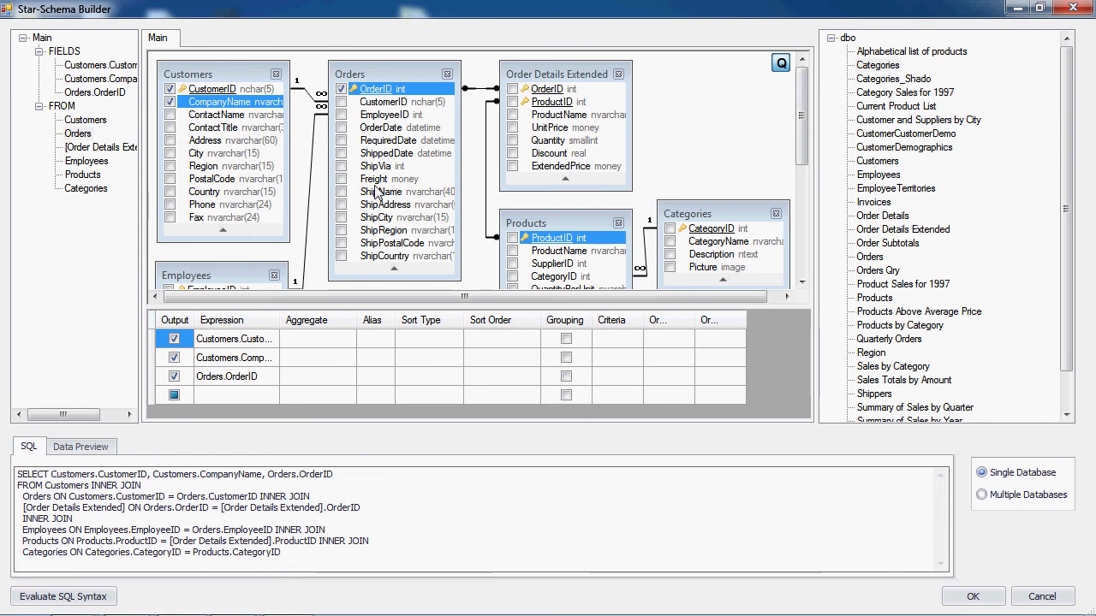
{"action": "left_click", "coordinate": [342, 153]}
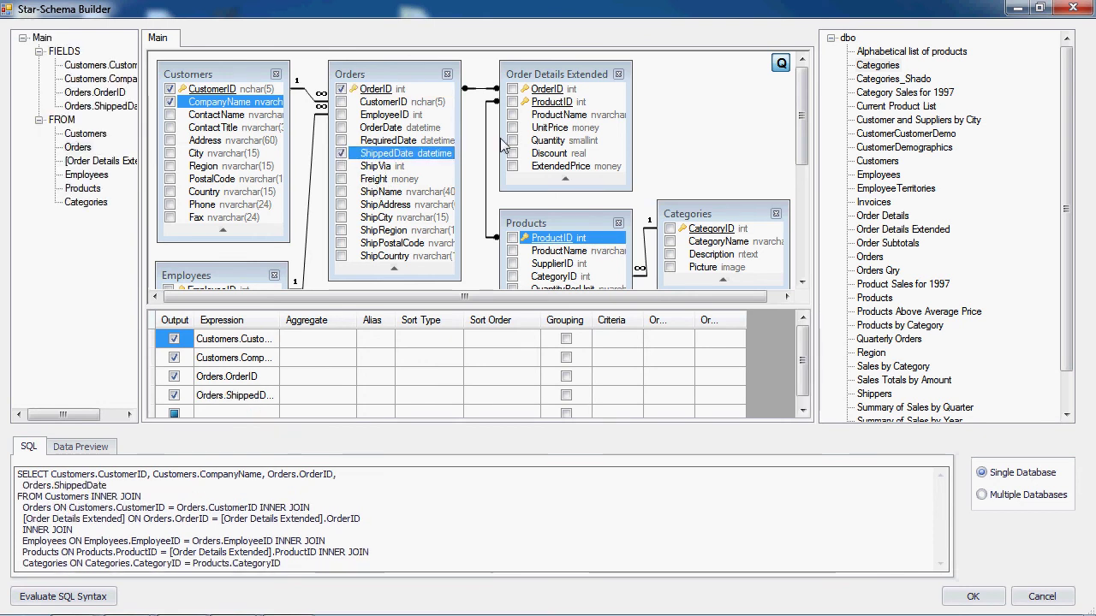
Step: Output ProductID and ProductName from Order Details Extended, CategoryName from Categories and LastName from Employees, and highlight the generated SQL for review
{"action": "left_click", "coordinate": [513, 101]}
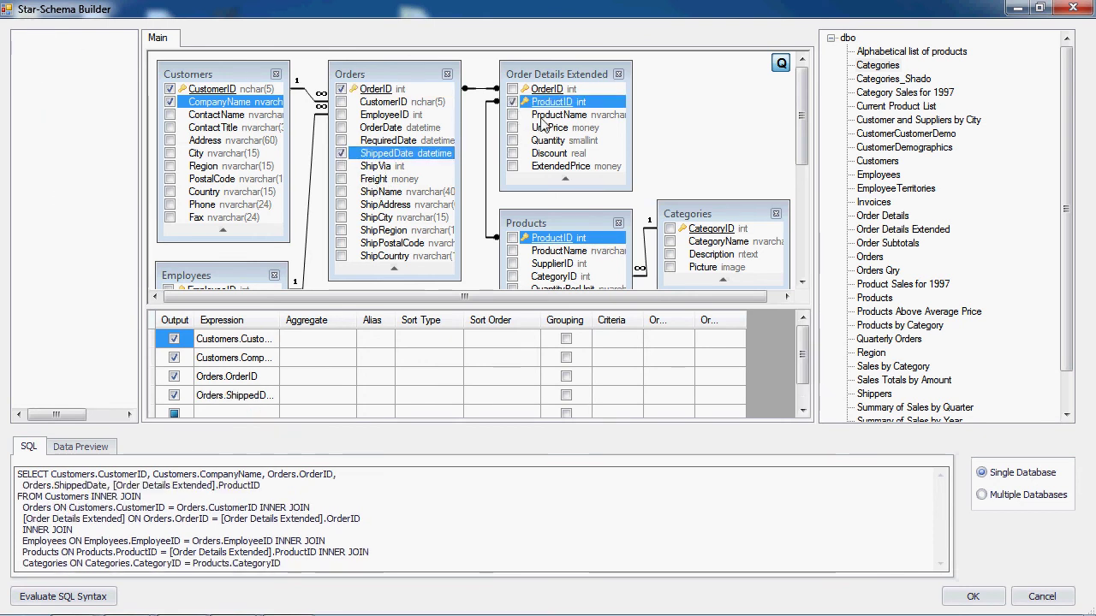
{"action": "left_click", "coordinate": [511, 115]}
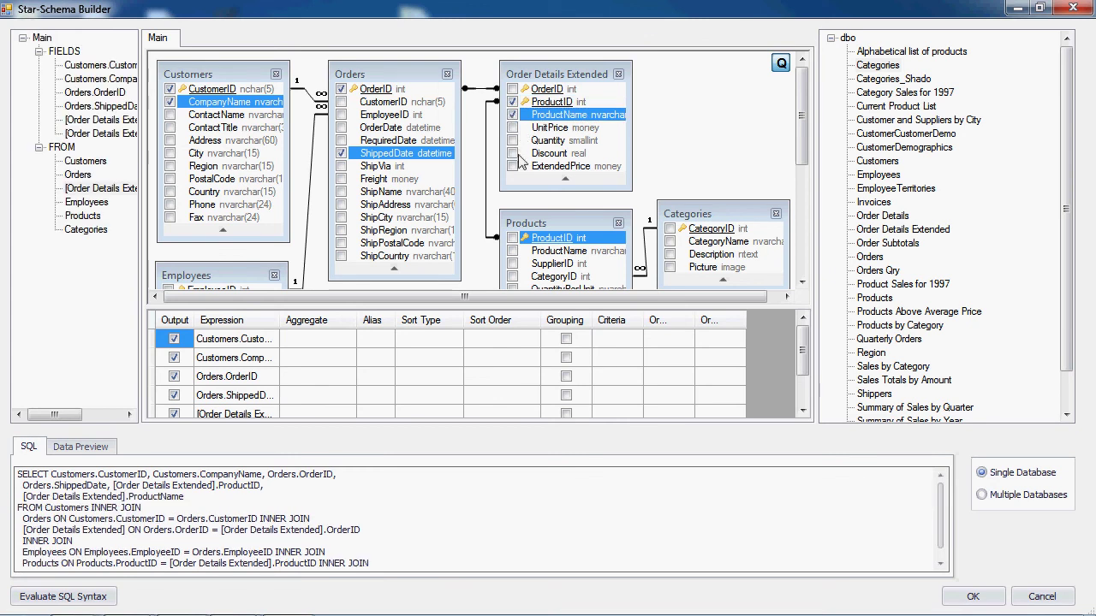
{"action": "left_click", "coordinate": [671, 242]}
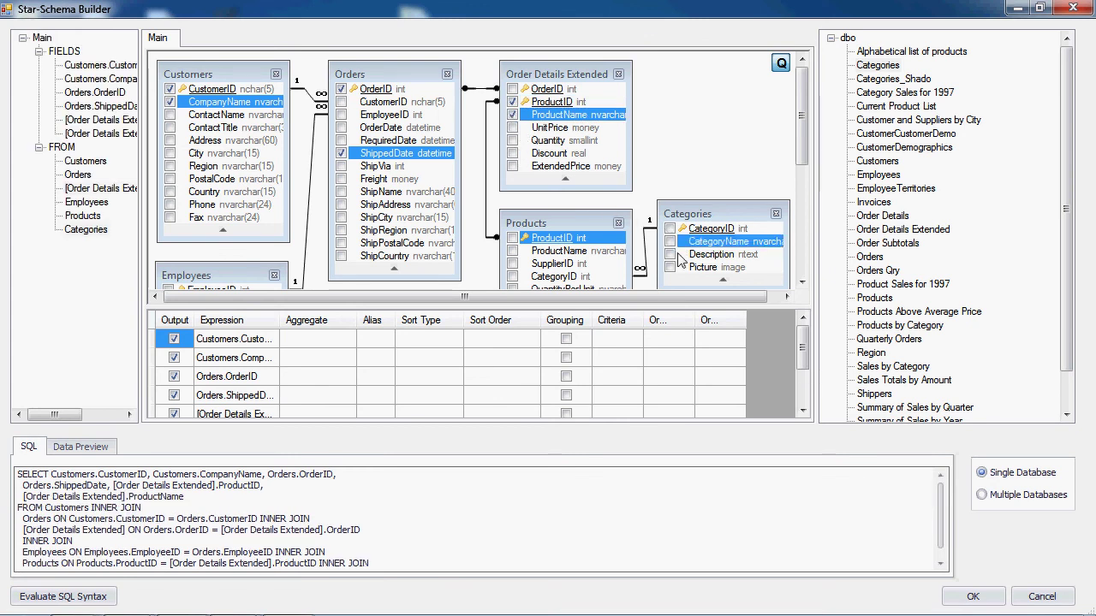
{"action": "left_click", "coordinate": [802, 284]}
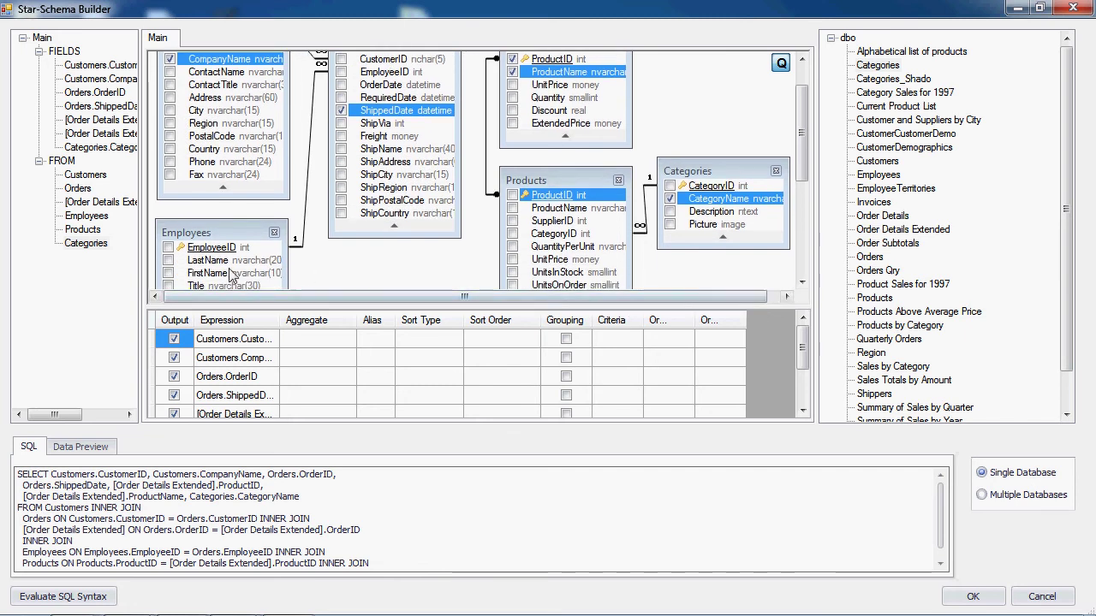
{"action": "left_click", "coordinate": [168, 260]}
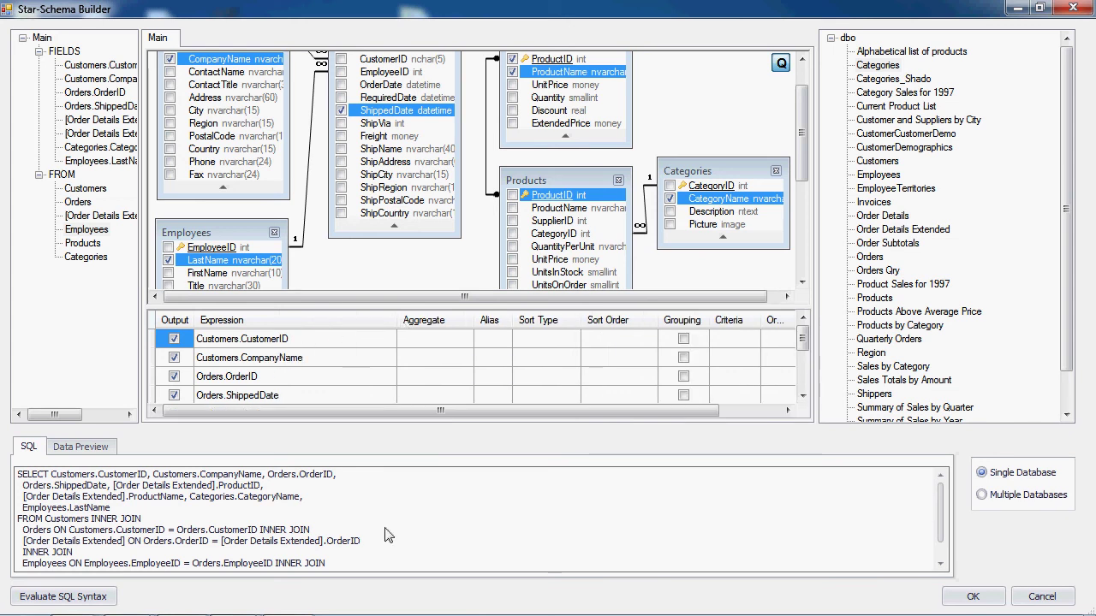
{"action": "left_click_drag", "start_coordinate": [377, 565], "coordinate": [79, 477]}
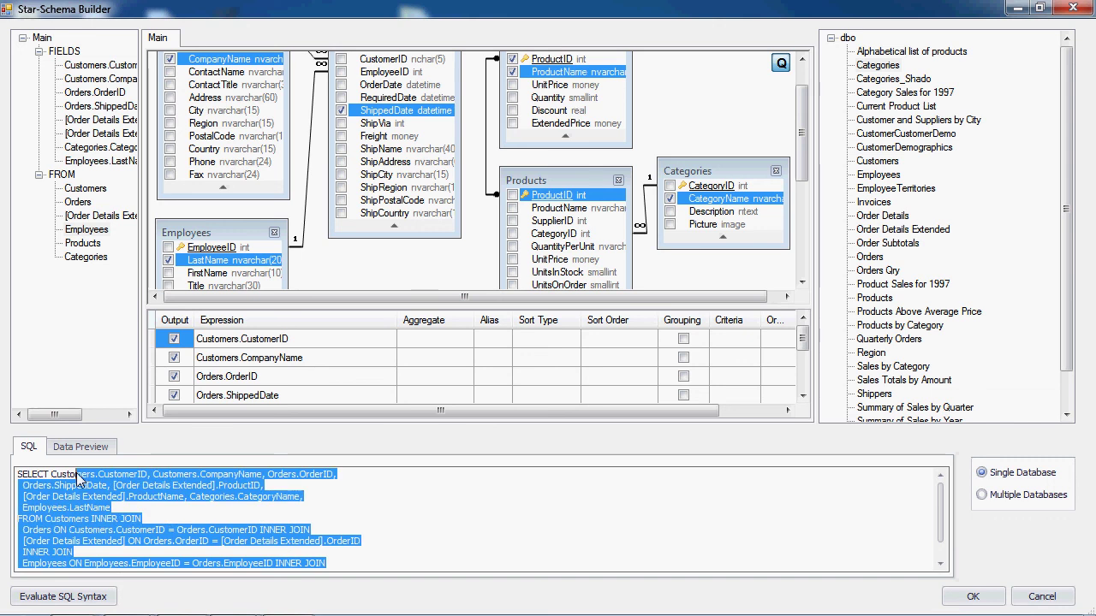
Step: Add a calculated column with the expression Year(ShippedDate) and the alias Year below the existing output fields
{"action": "left_click", "coordinate": [803, 395]}
{"action": "left_click", "coordinate": [803, 395]}
{"action": "left_click", "coordinate": [803, 396]}
{"action": "left_click", "coordinate": [803, 396]}
{"action": "left_click", "coordinate": [803, 396]}
{"action": "left_click", "coordinate": [802, 396]}
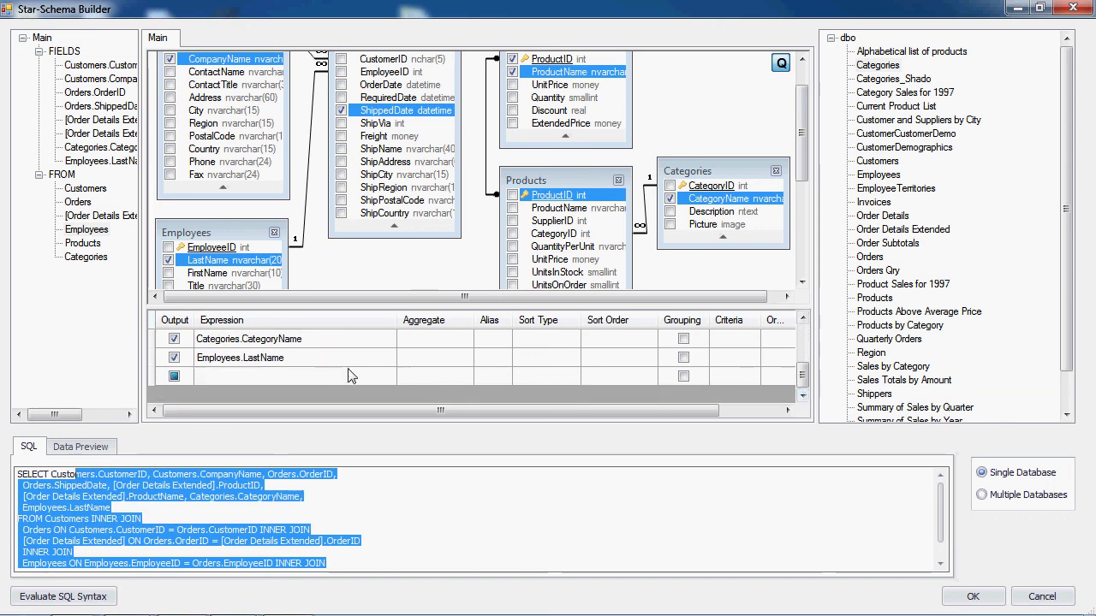
{"action": "left_click", "coordinate": [215, 373]}
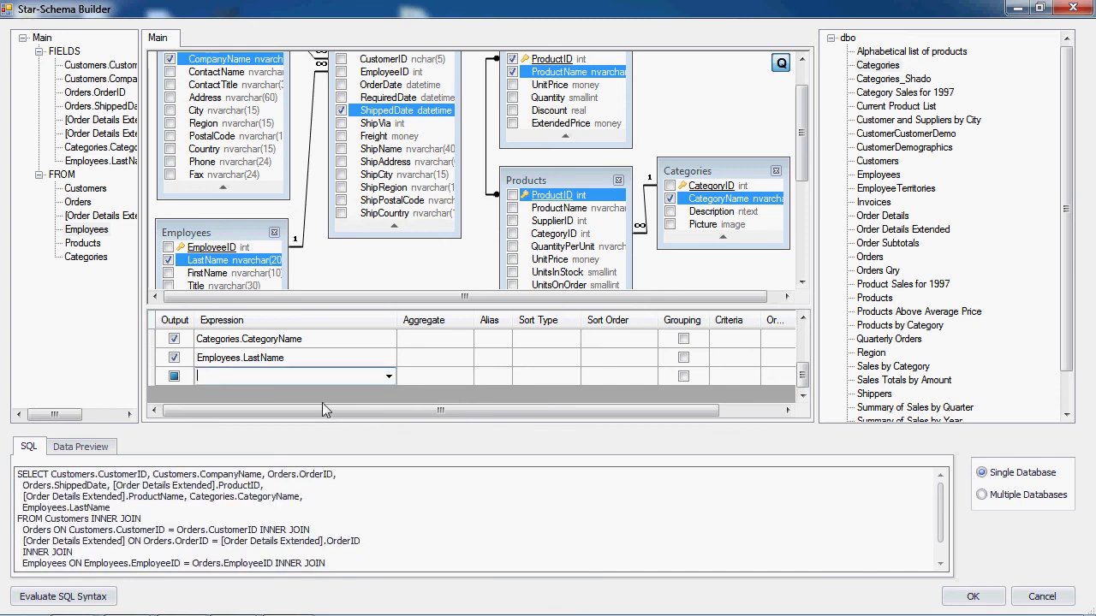
{"action": "type", "text": "Year(ShippedDate)"}
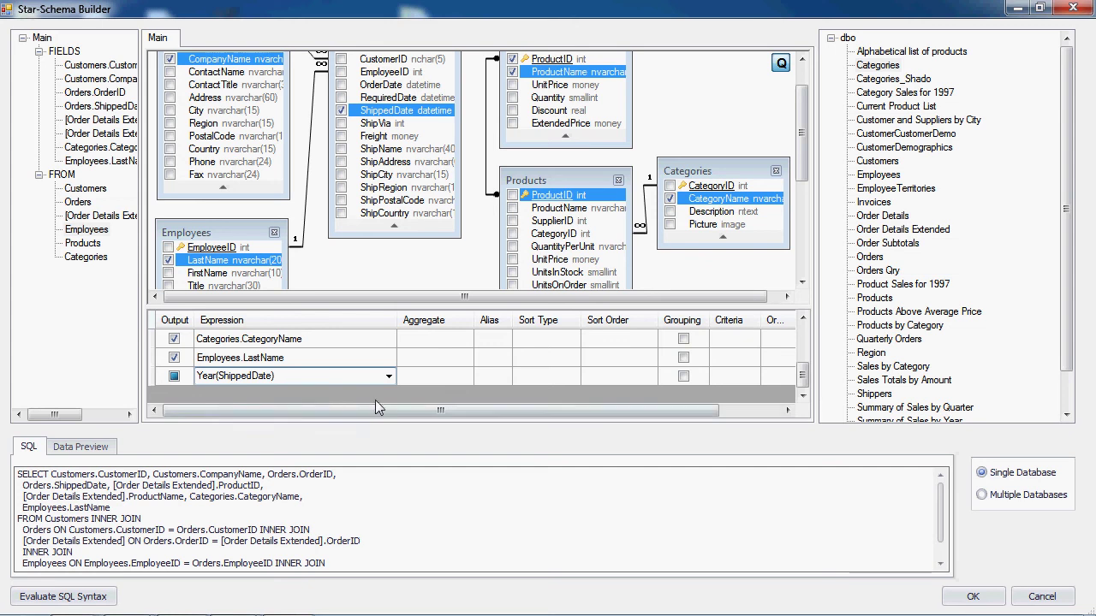
{"action": "left_click", "coordinate": [491, 378]}
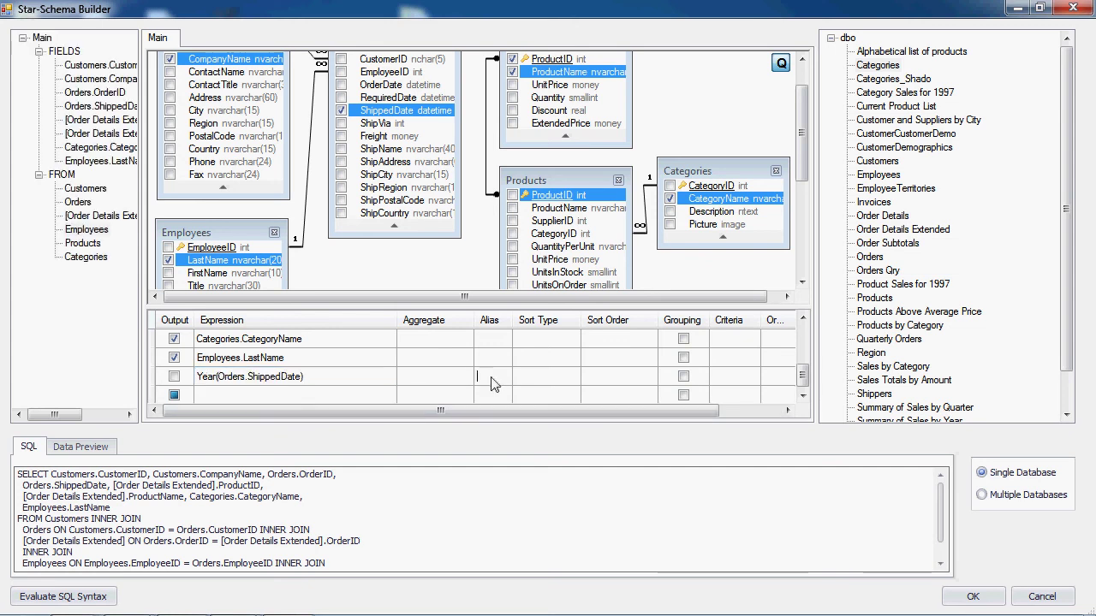
{"action": "type", "text": "Year"}
Step: Add a calculated column Monh(ShippedDate) with the alias Month, and include both the Year and Month columns in the output
{"action": "left_click", "coordinate": [246, 401]}
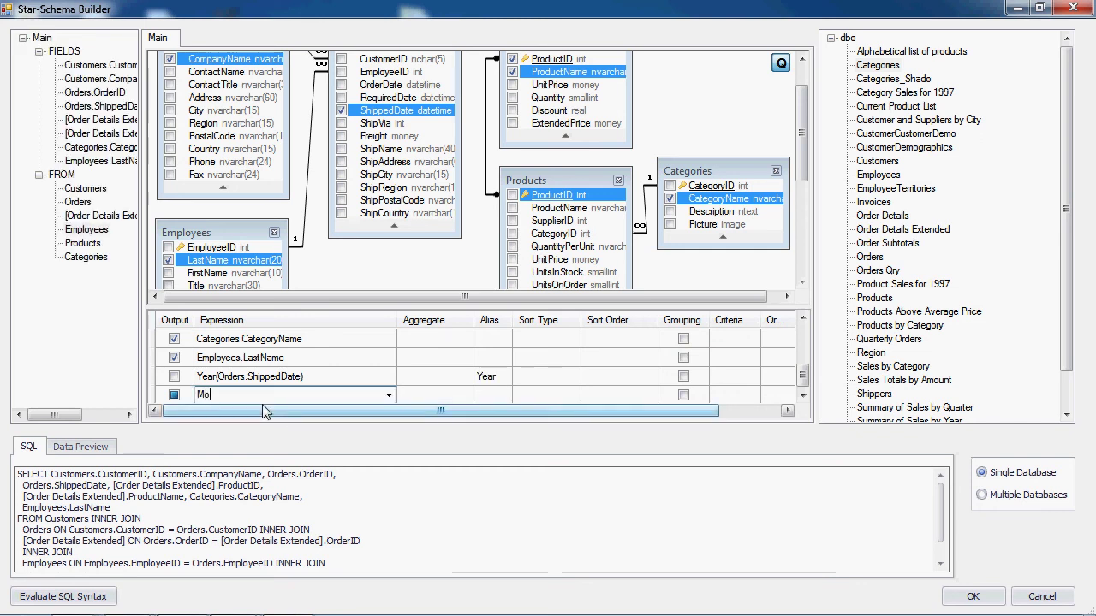
{"action": "type", "text": "Monht"}
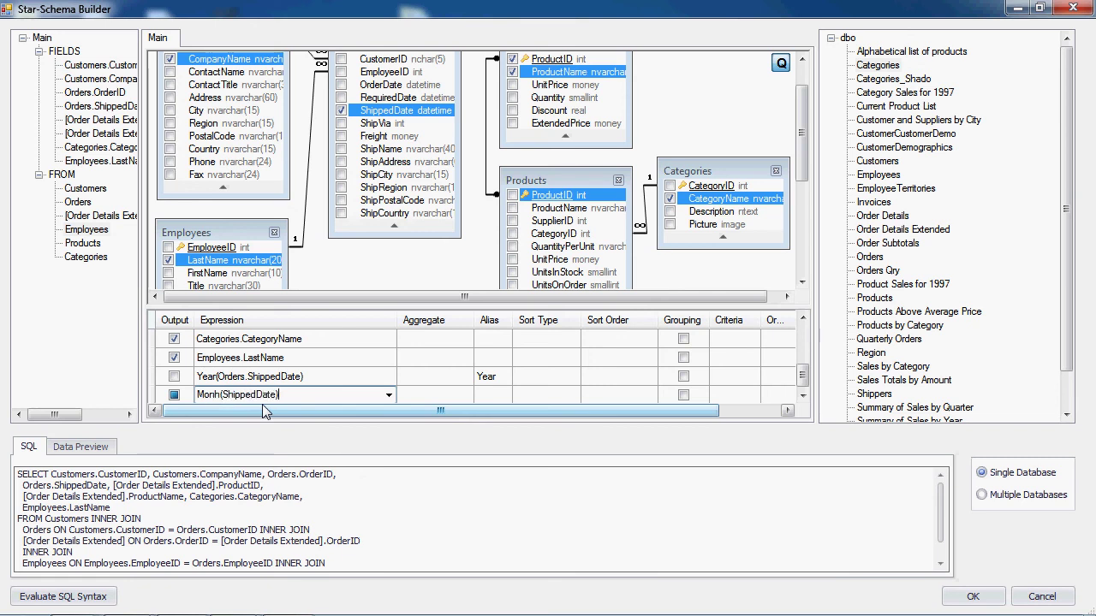
{"action": "left_click", "coordinate": [492, 396]}
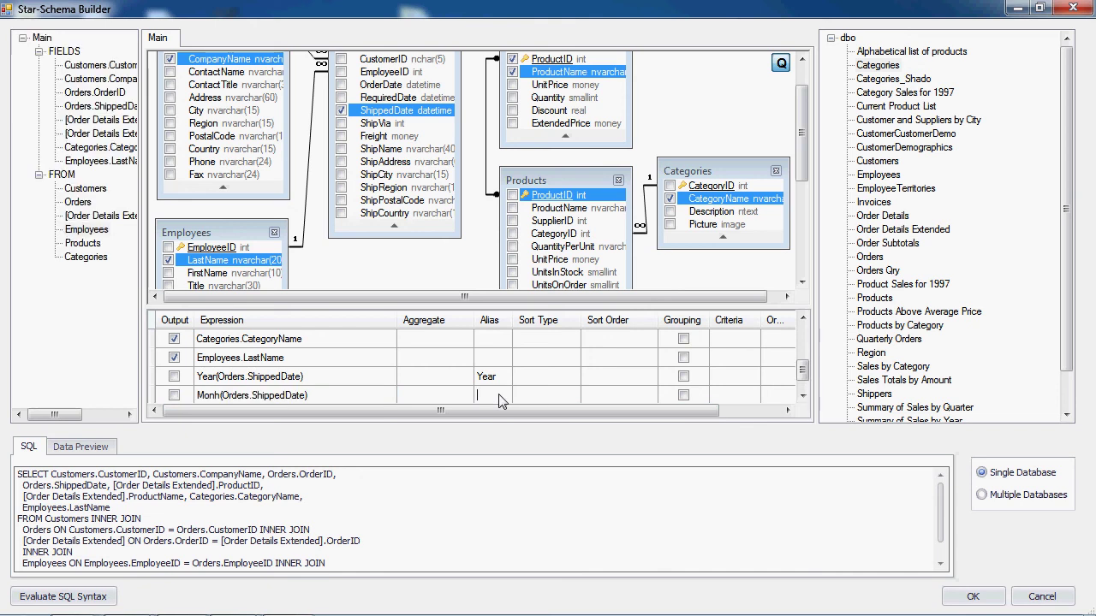
{"action": "type", "text": "Month"}
{"action": "left_click", "coordinate": [174, 377]}
{"action": "left_click", "coordinate": [174, 396]}
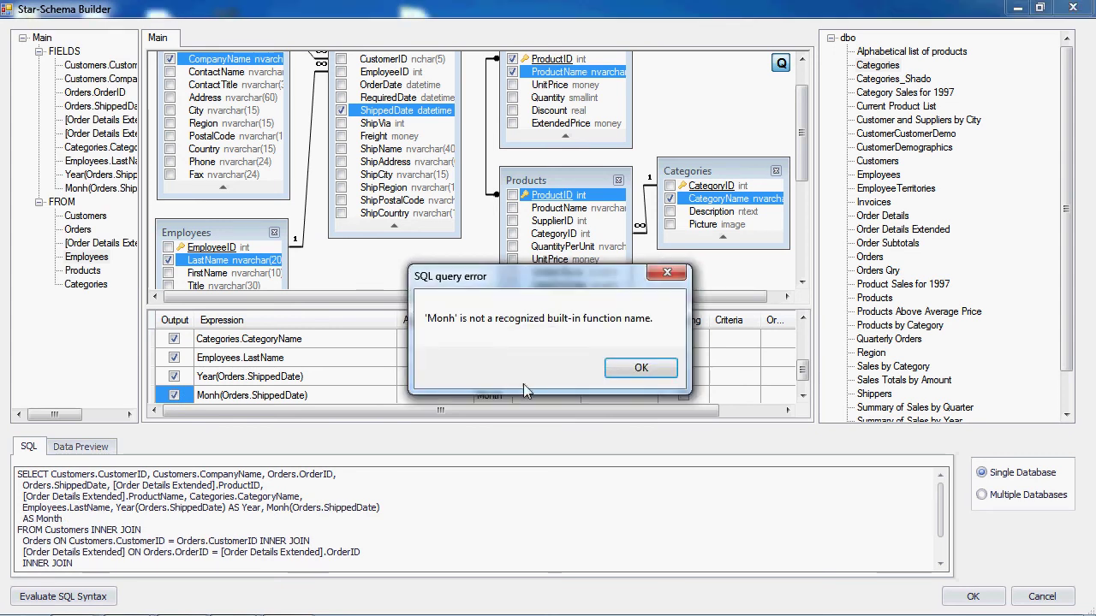
Step: Dismiss the query error, correct the month expression to Month(Orders.ShippedDate), and preview the query's data across its columns
{"action": "left_click", "coordinate": [641, 368]}
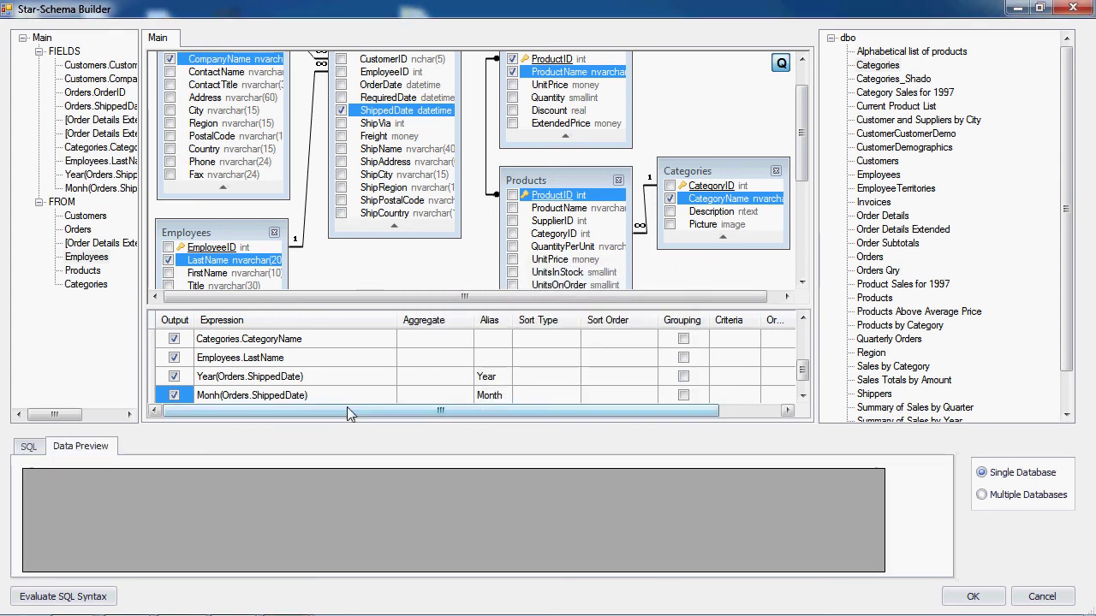
{"action": "left_click", "coordinate": [220, 396]}
{"action": "left_click", "coordinate": [220, 396]}
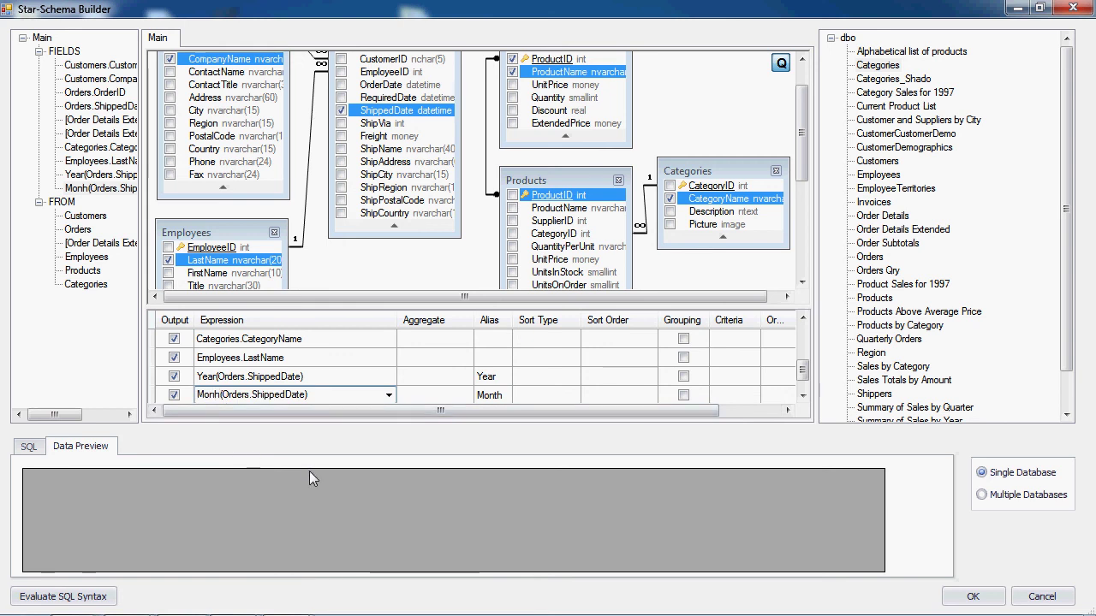
{"action": "type", "text": "t"}
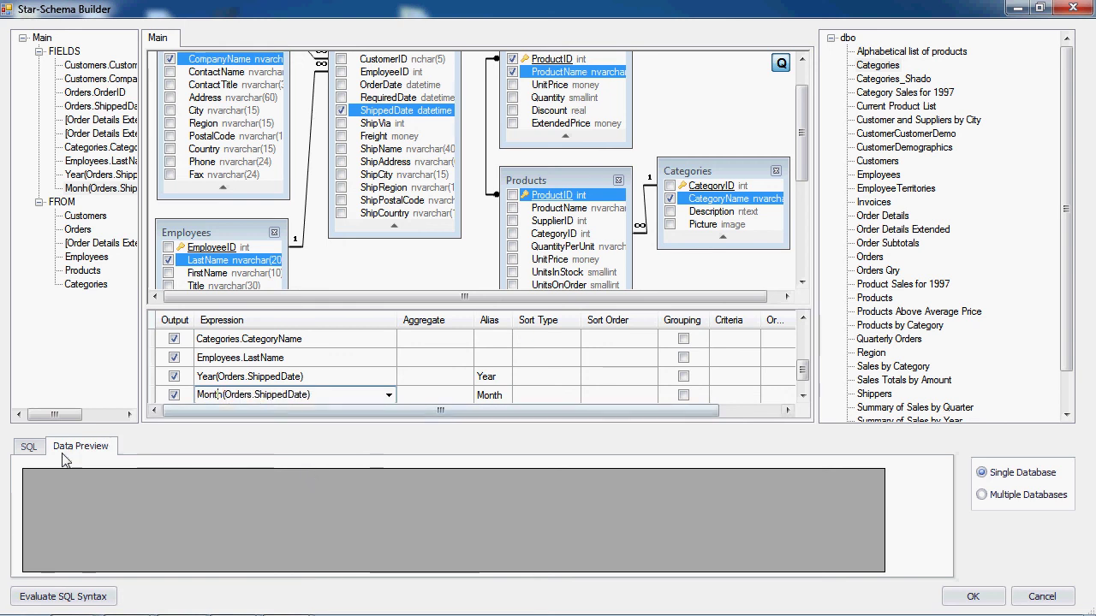
{"action": "left_click", "coordinate": [29, 446]}
{"action": "left_click", "coordinate": [110, 447]}
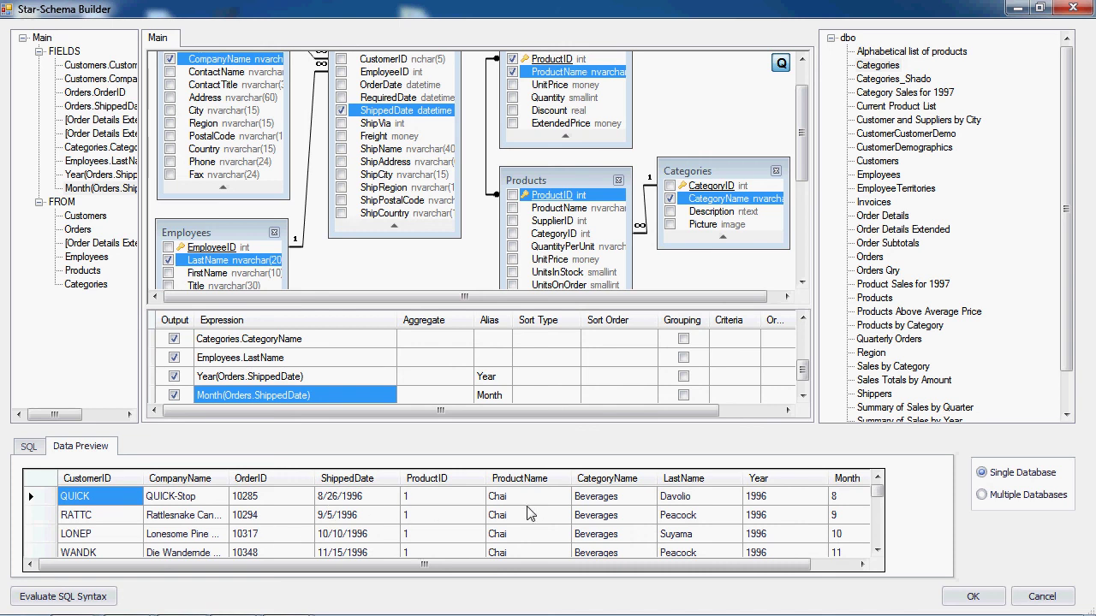
{"action": "left_click", "coordinate": [860, 566]}
{"action": "left_click_drag", "start_coordinate": [818, 570], "coordinate": [775, 570]}
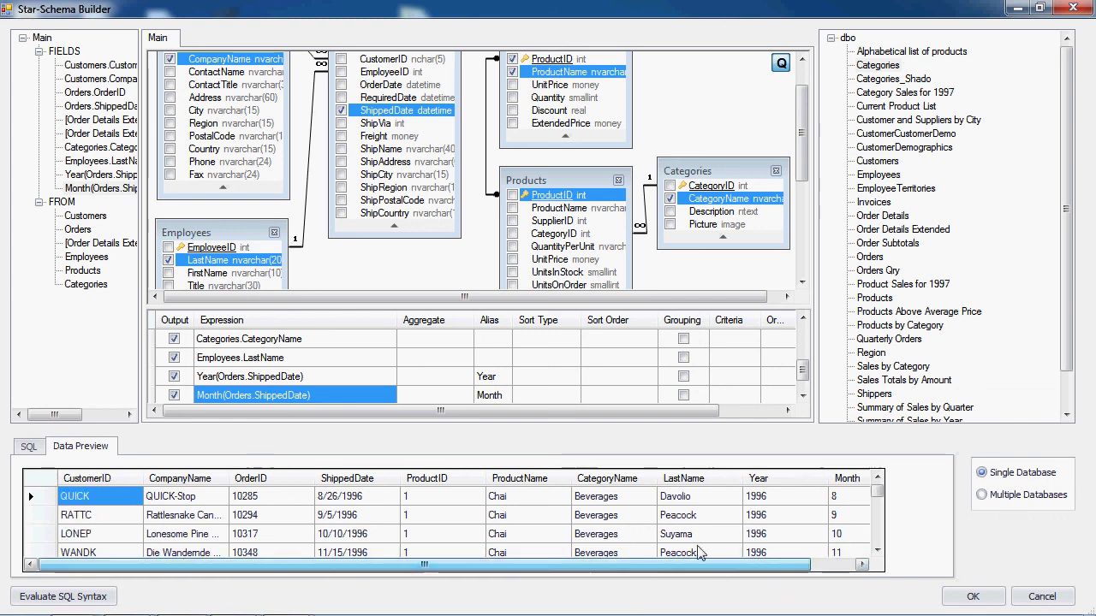
Step: Add UnitPrice, Quantity, Discount and ExtendedPrice from Order Details Extended to the query output
{"action": "left_click", "coordinate": [805, 73]}
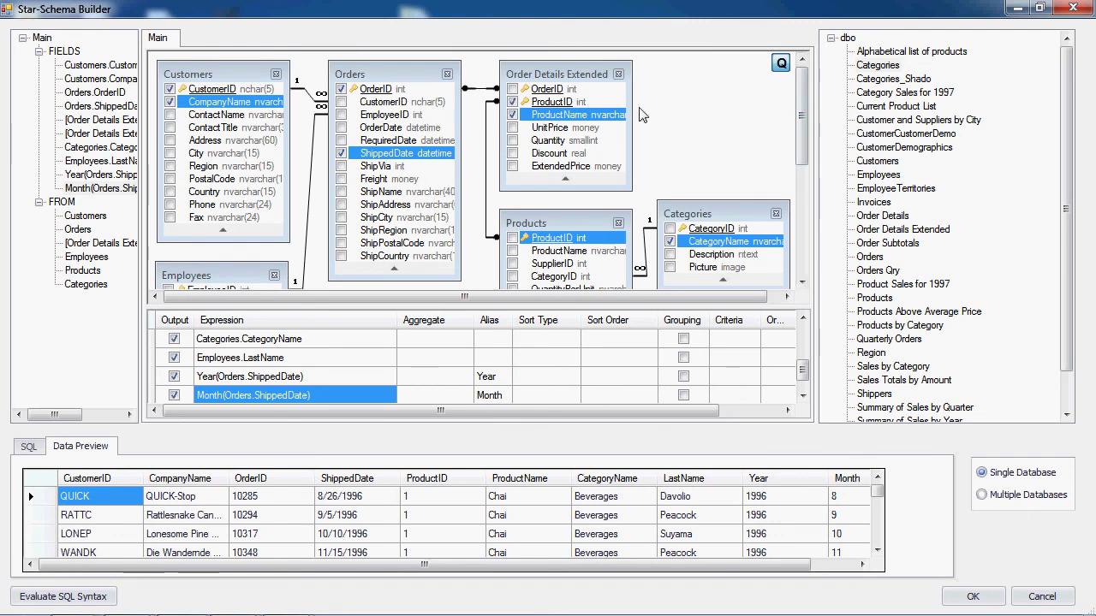
{"action": "left_click", "coordinate": [512, 128]}
{"action": "left_click", "coordinate": [512, 141]}
{"action": "left_click", "coordinate": [512, 153]}
{"action": "left_click", "coordinate": [512, 166]}
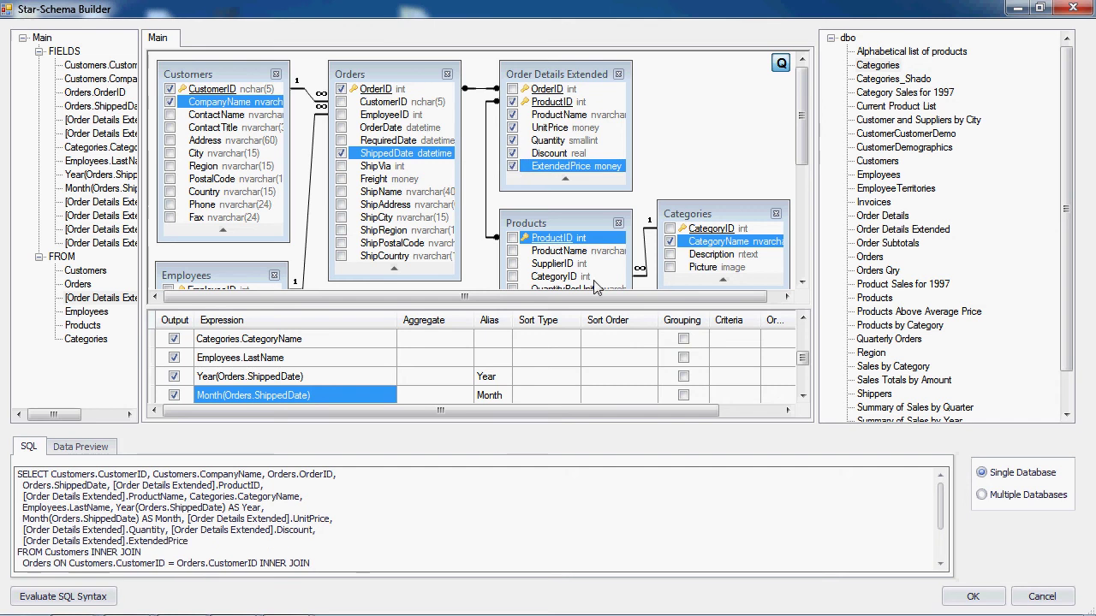
Step: Preview the added price and quantity columns, and save the star schema as a view named Sales_Expansion
{"action": "left_click", "coordinate": [89, 450]}
{"action": "left_click", "coordinate": [811, 570]}
{"action": "left_click", "coordinate": [973, 597]}
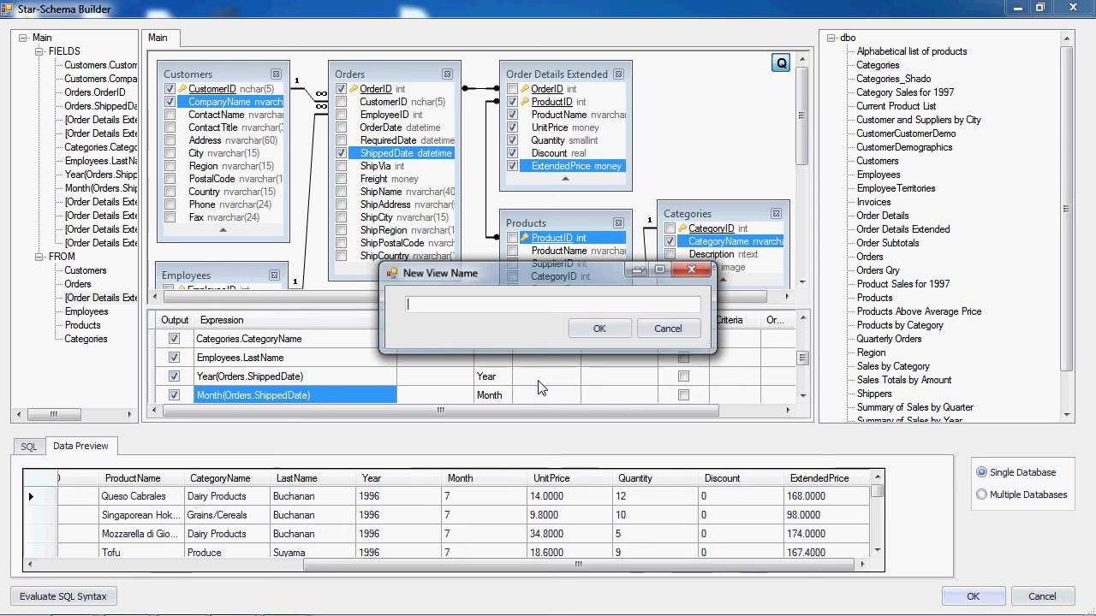
{"action": "type", "text": "Sale"}
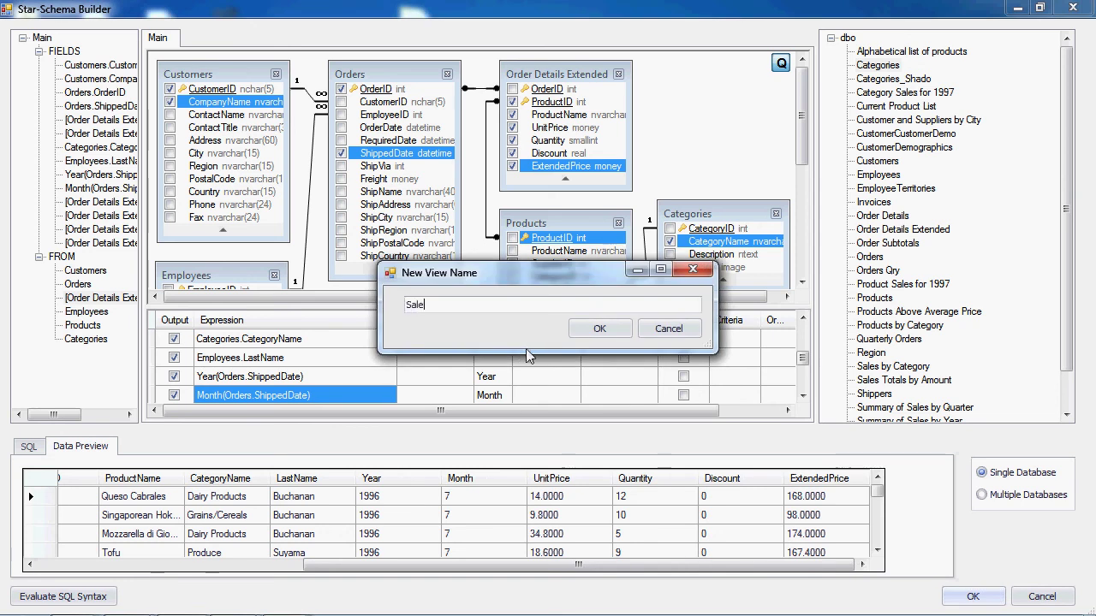
{"action": "type", "text": "s_Expansion"}
{"action": "left_click", "coordinate": [599, 330]}
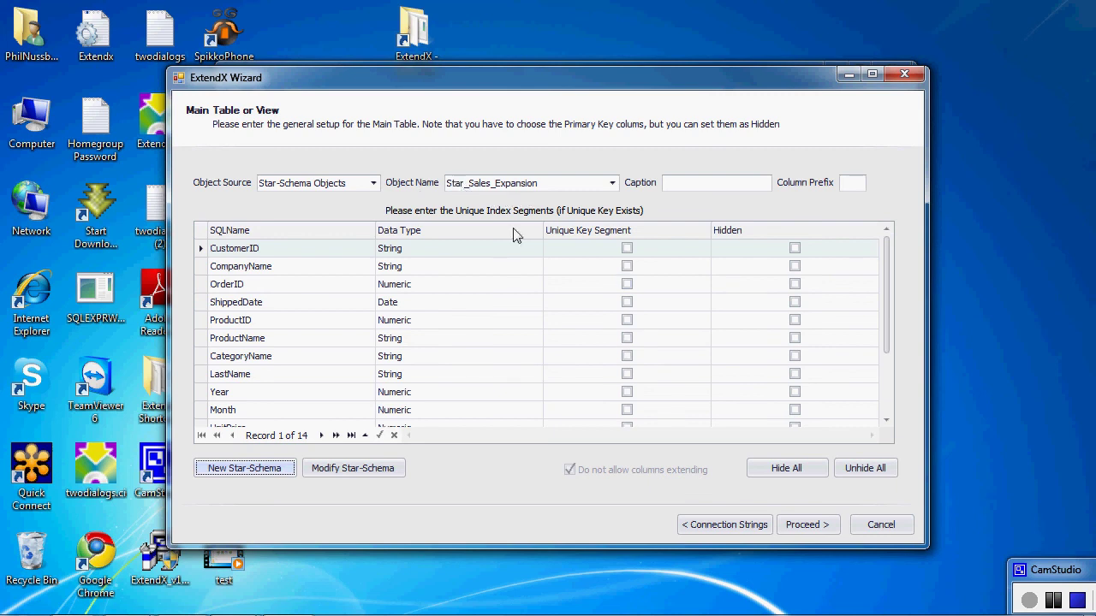
Step: Examine the columns and data types of Star_Sales_Expansion in the main table setup, down to ExtendedPrice
{"action": "left_click", "coordinate": [273, 291]}
{"action": "left_click", "coordinate": [269, 324]}
{"action": "left_click", "coordinate": [269, 371]}
{"action": "key", "text": "Down"}
{"action": "key", "text": "Down"}
{"action": "key", "text": "Down"}
{"action": "key", "text": "Down"}
{"action": "key", "text": "Down"}
{"action": "key", "text": "Down"}
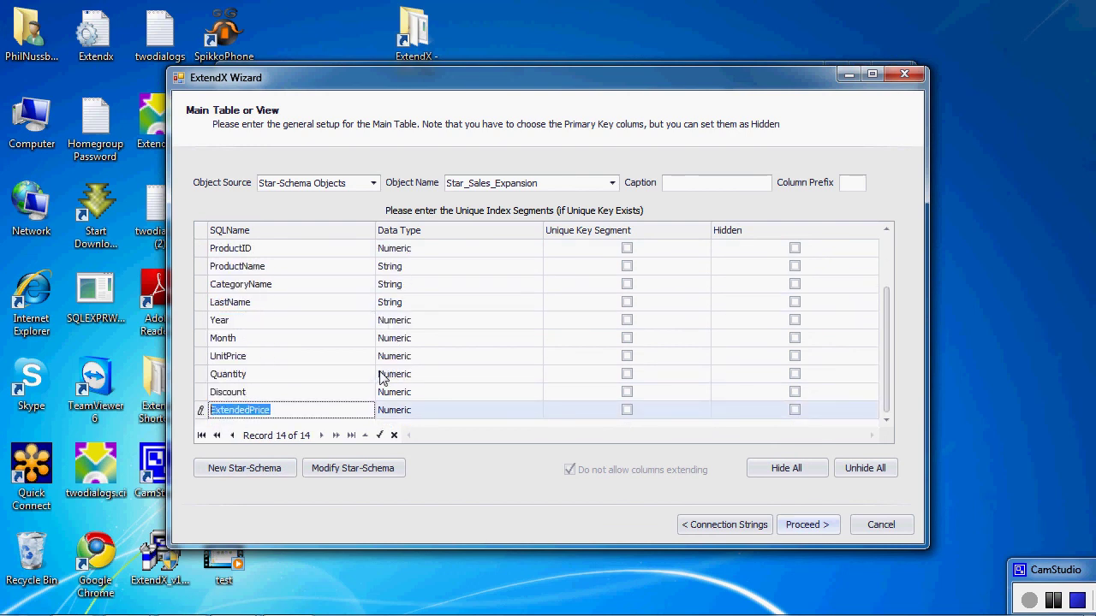
{"action": "key", "text": "Up"}
{"action": "key", "text": "Up"}
{"action": "key", "text": "Up"}
{"action": "key", "text": "Up"}
{"action": "key", "text": "Up"}
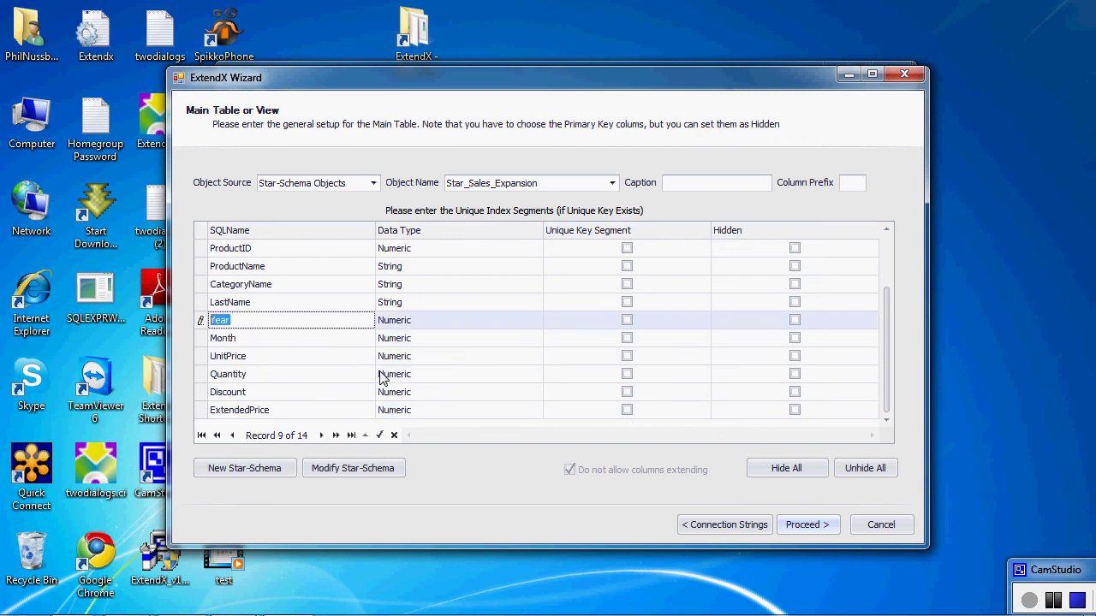
{"action": "key", "text": "Down"}
{"action": "key", "text": "Down"}
{"action": "key", "text": "Down"}
{"action": "key", "text": "Down"}
{"action": "key", "text": "Down"}
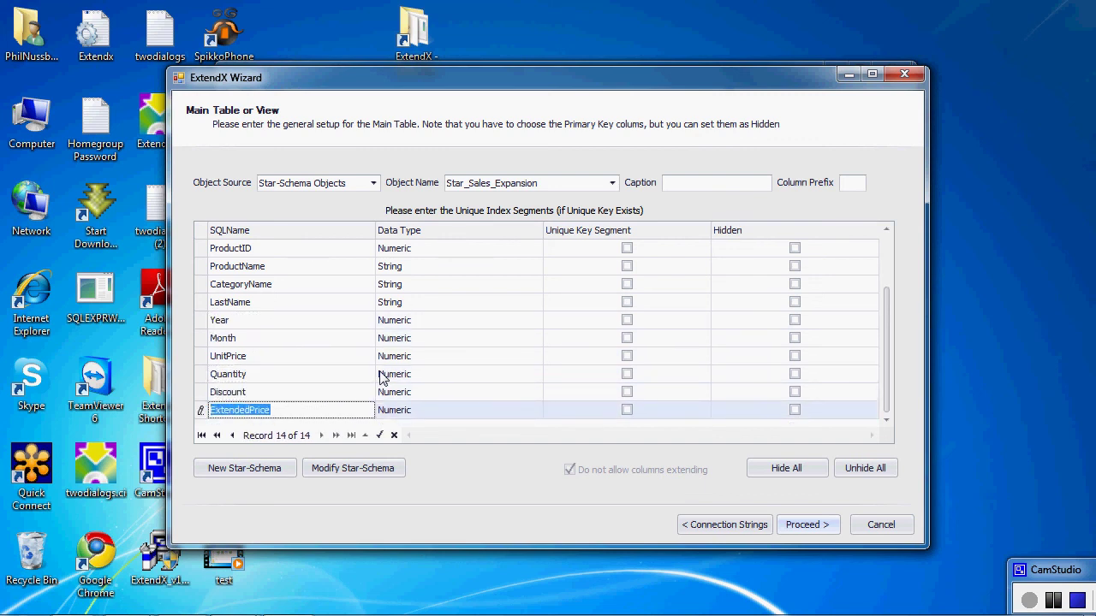
Step: Proceed past the main table setup, enable creating a shortcut in the installation folder, and finish the wizard in Advanced Report Mode
{"action": "left_click", "coordinate": [805, 524]}
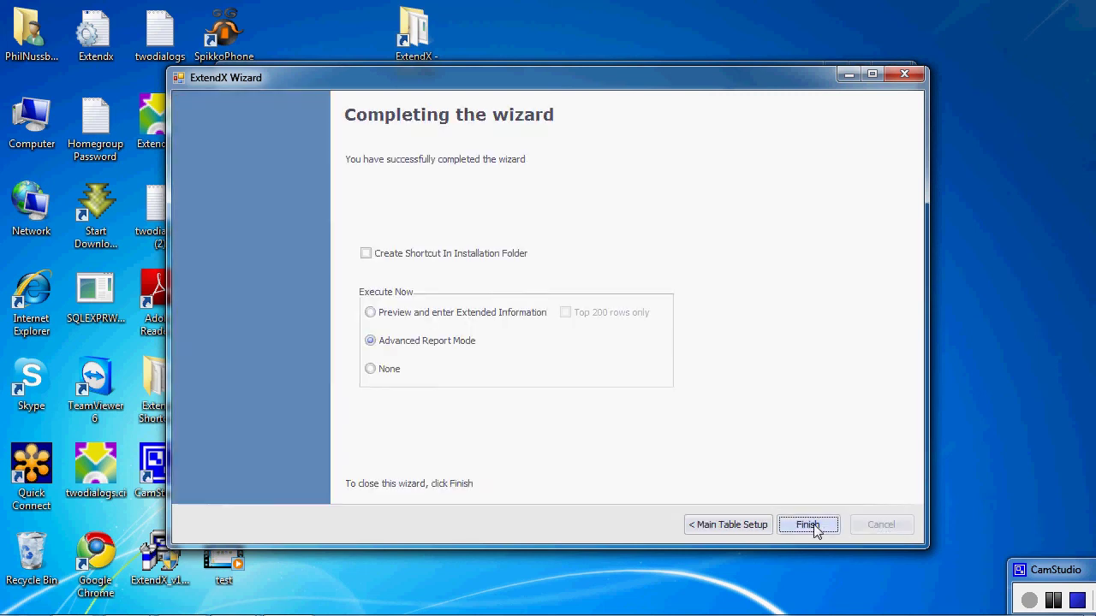
{"action": "left_click", "coordinate": [367, 255]}
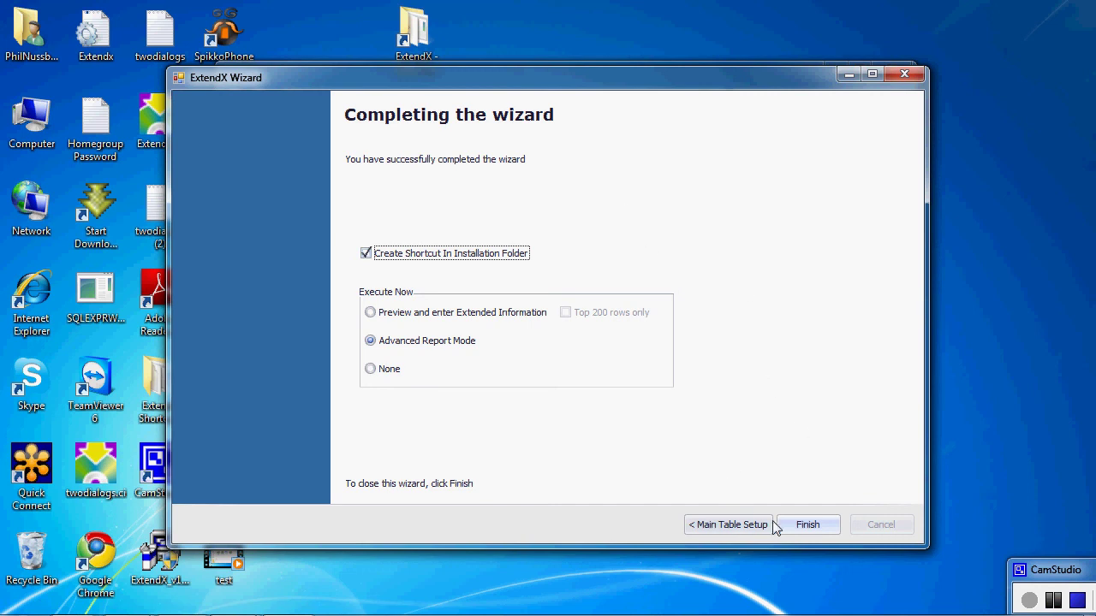
{"action": "left_click", "coordinate": [808, 524]}
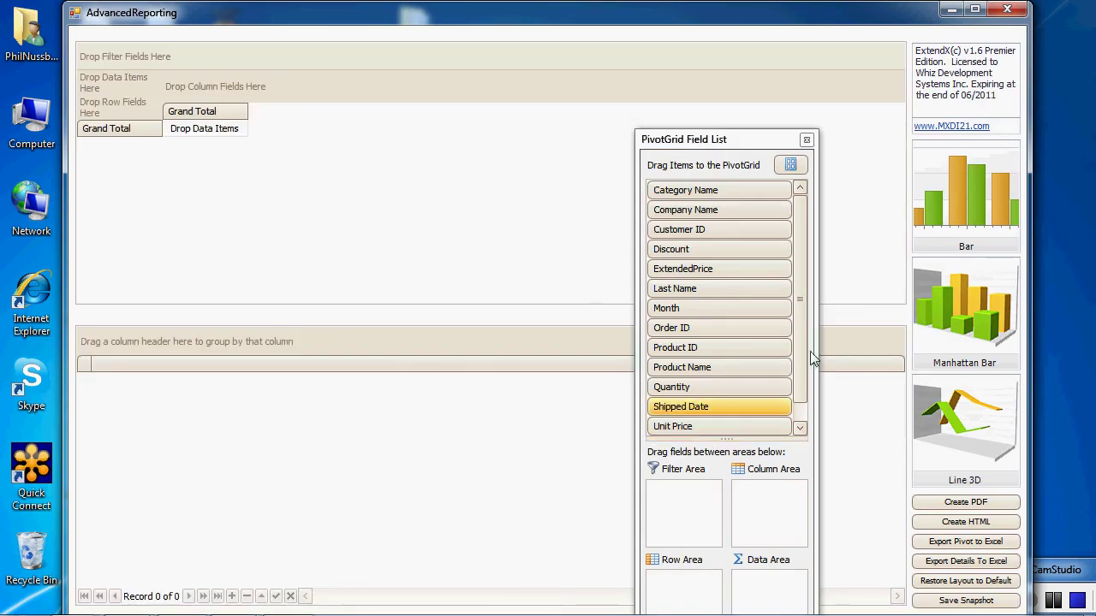
Step: Place Company Name as the pivot grid's row field and Extended Price as its data field
{"action": "left_click_drag", "start_coordinate": [727, 211], "coordinate": [120, 112]}
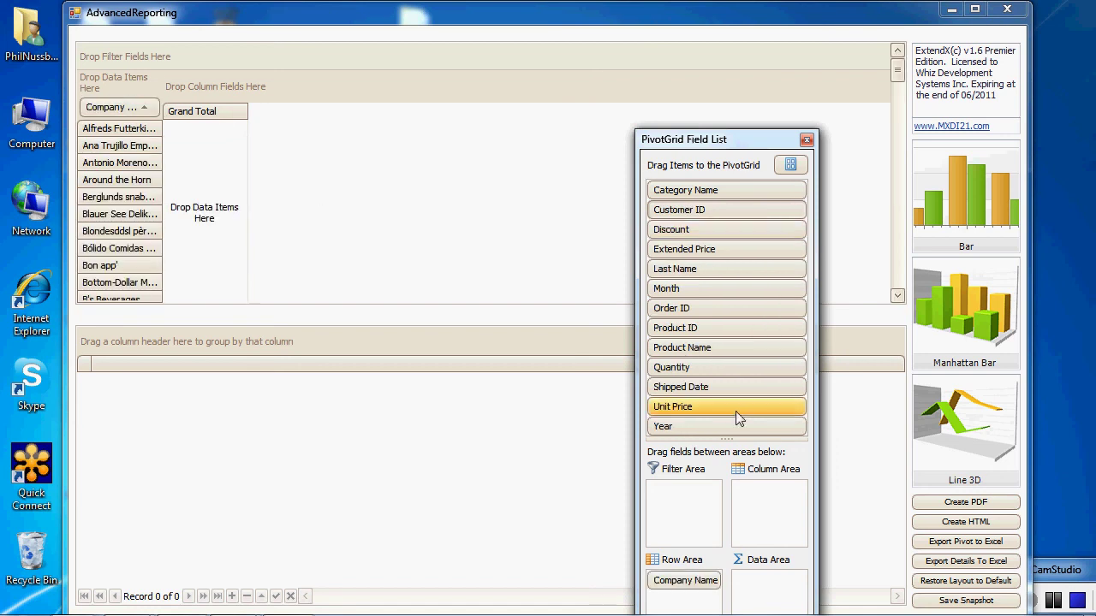
{"action": "left_click_drag", "start_coordinate": [719, 247], "coordinate": [205, 137]}
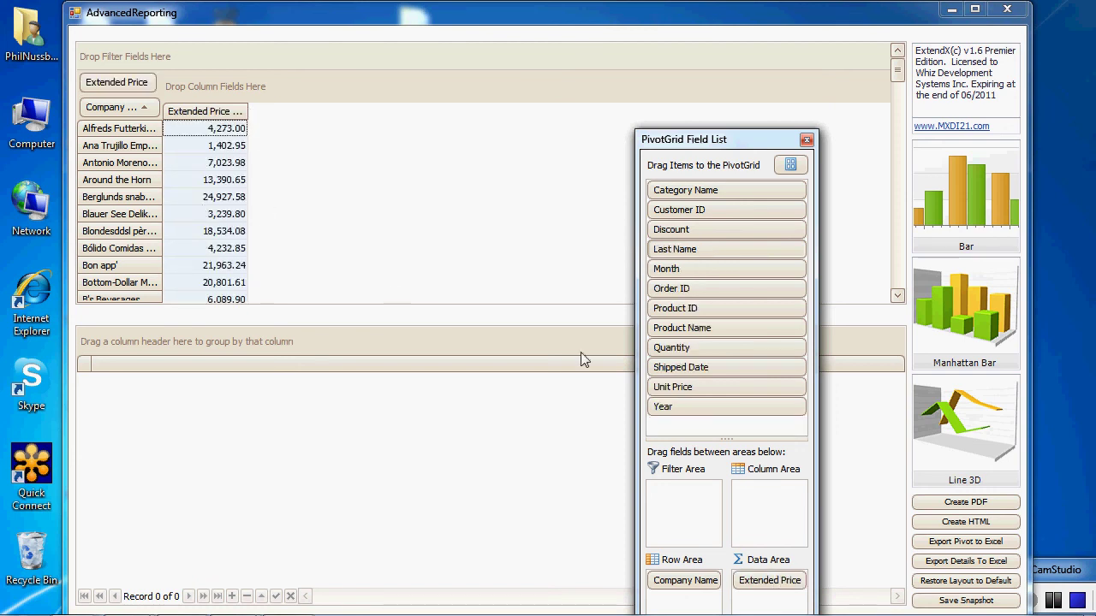
Step: Place Year as the pivot grid's column field and show the detail records for Blauer See Delikatessen in 1997
{"action": "left_click_drag", "start_coordinate": [672, 415], "coordinate": [214, 86]}
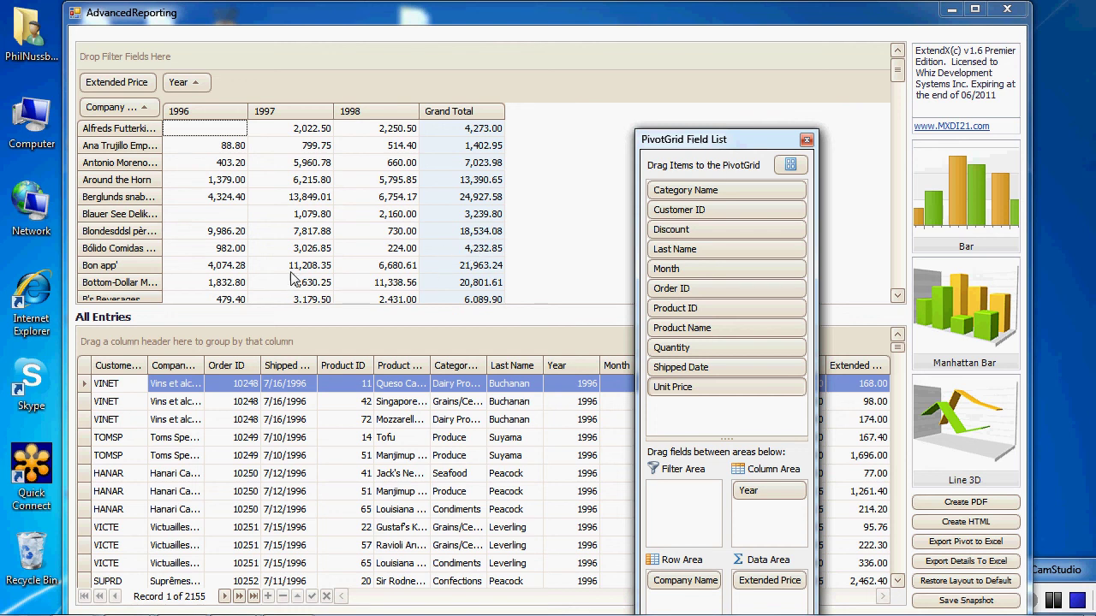
{"action": "left_click", "coordinate": [312, 216]}
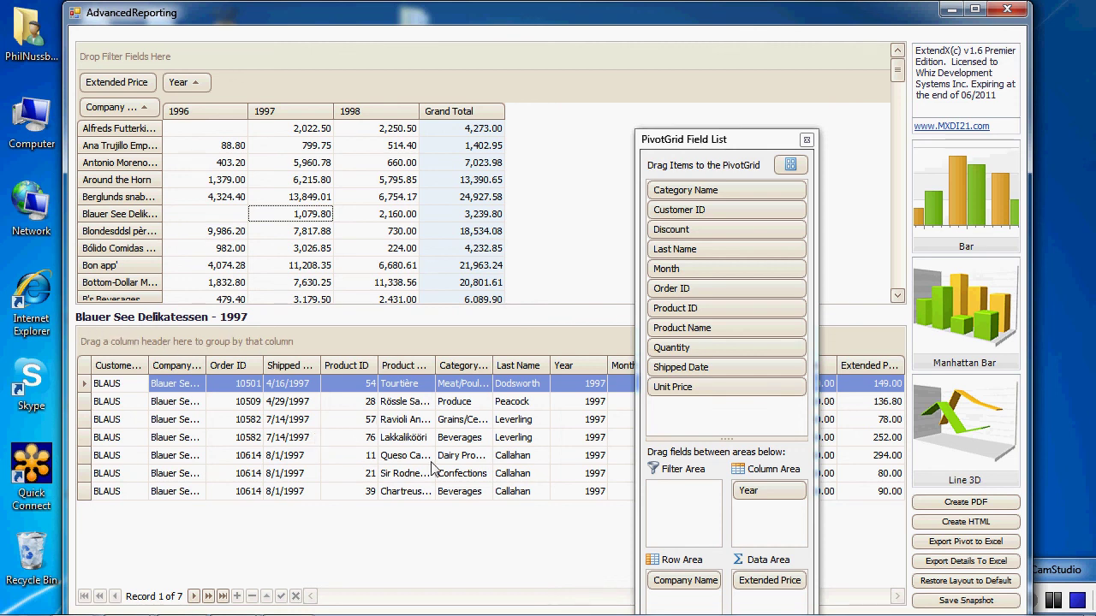
Step: Replace Year with Category Name as the pivot grid's column field and close the field list
{"action": "left_click_drag", "start_coordinate": [704, 139], "coordinate": [881, 97]}
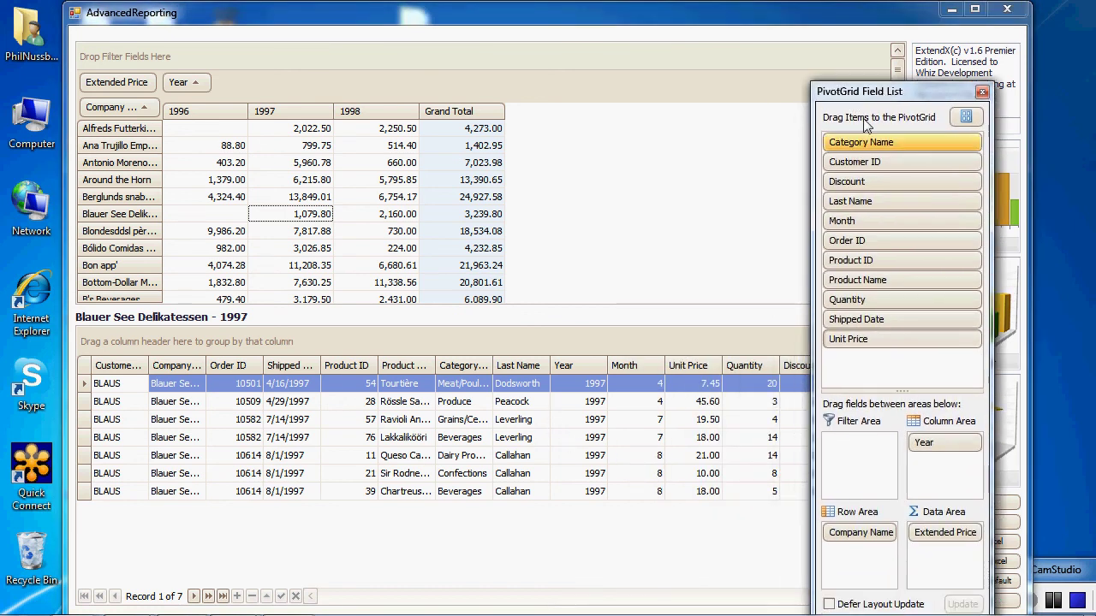
{"action": "left_click_drag", "start_coordinate": [883, 100], "coordinate": [764, 68]}
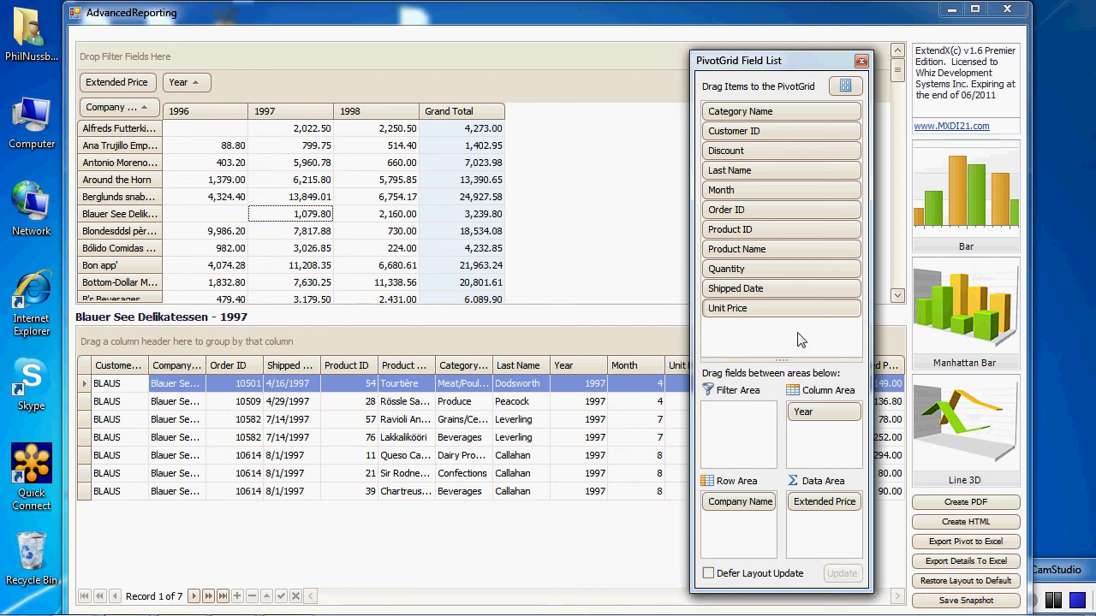
{"action": "left_click_drag", "start_coordinate": [826, 411], "coordinate": [774, 349]}
{"action": "left_click_drag", "start_coordinate": [770, 115], "coordinate": [830, 423]}
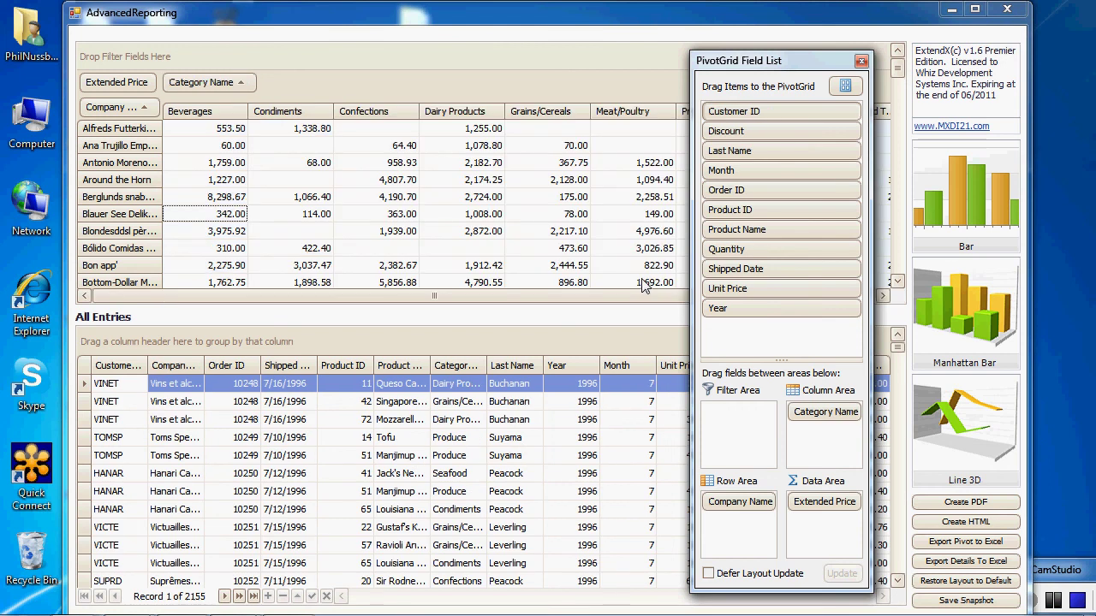
{"action": "left_click", "coordinate": [861, 62]}
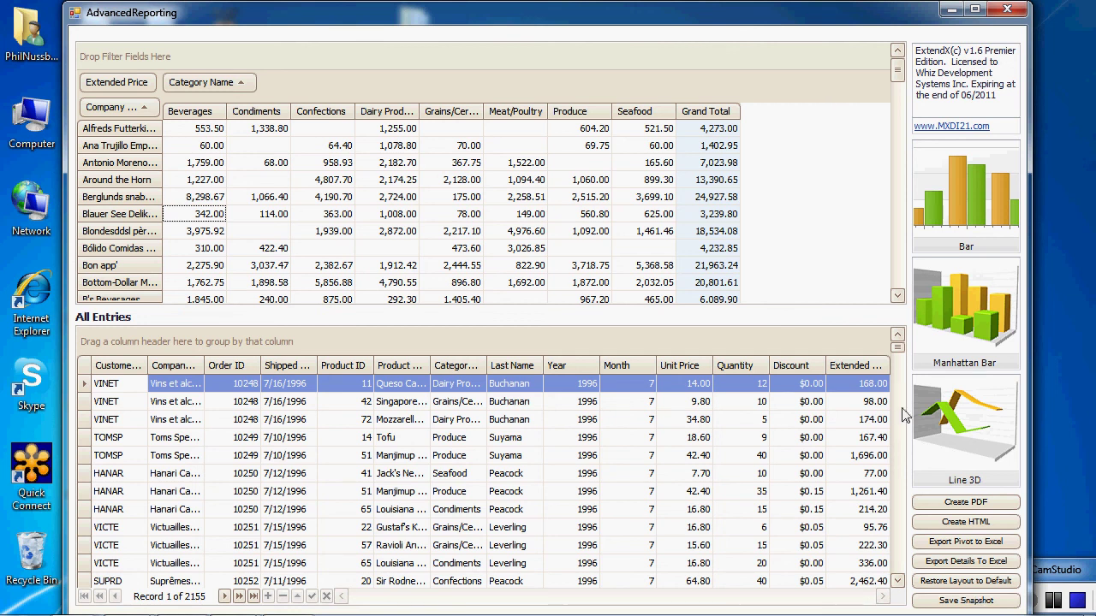
Step: Close the report and put the Star_Sales_Expansion shortcut from the ExtendX - Data Unlimited folder on the desktop
{"action": "left_click", "coordinate": [1007, 12]}
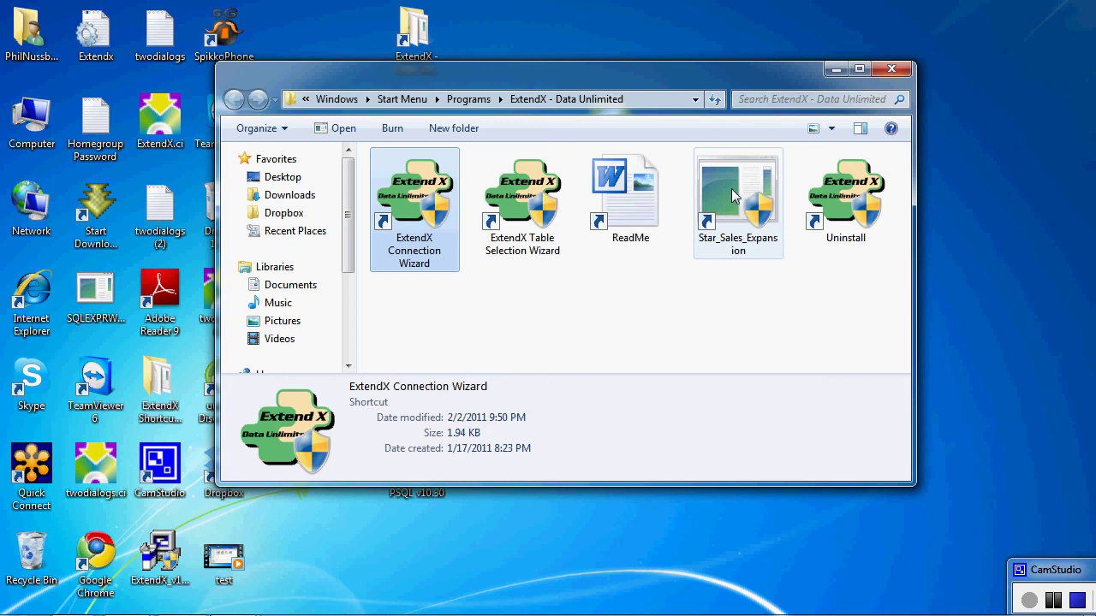
{"action": "left_click_drag", "start_coordinate": [733, 196], "coordinate": [452, 585]}
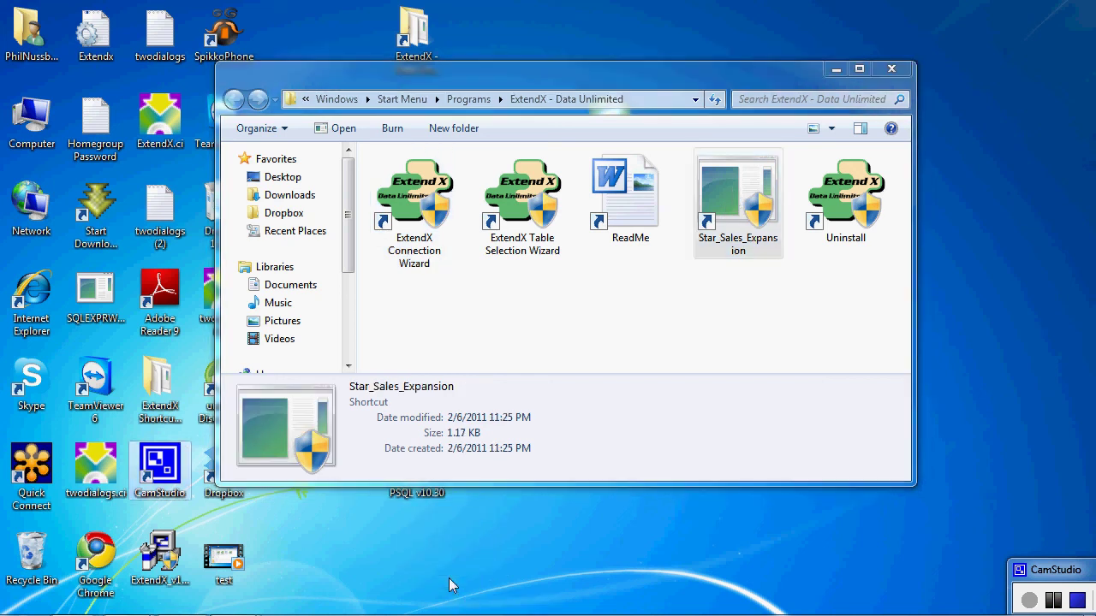
{"action": "left_click", "coordinate": [835, 68]}
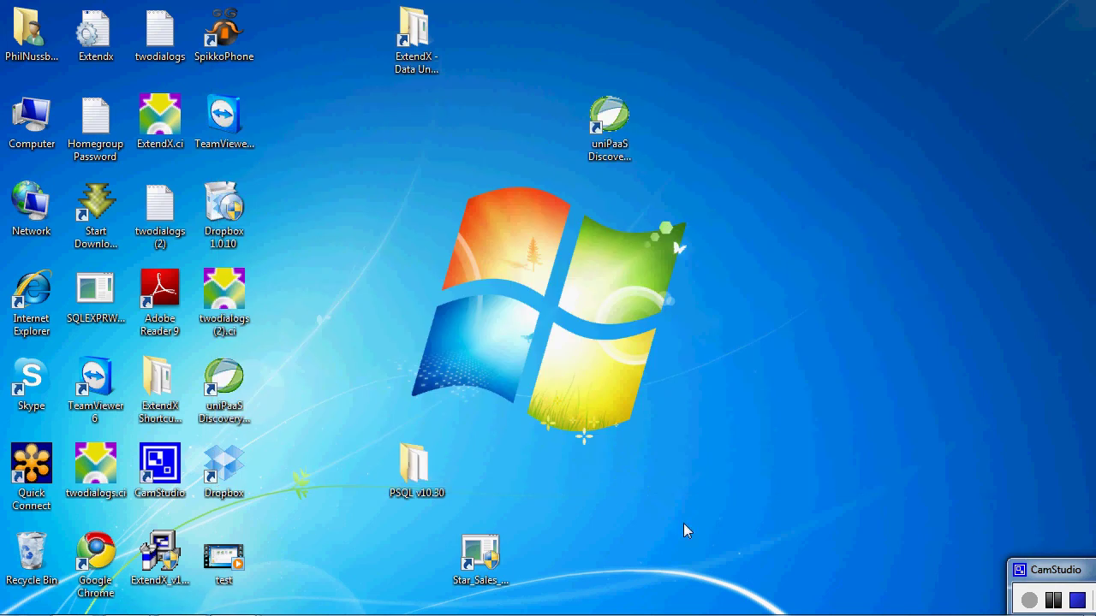
{"action": "left_click", "coordinate": [490, 558]}
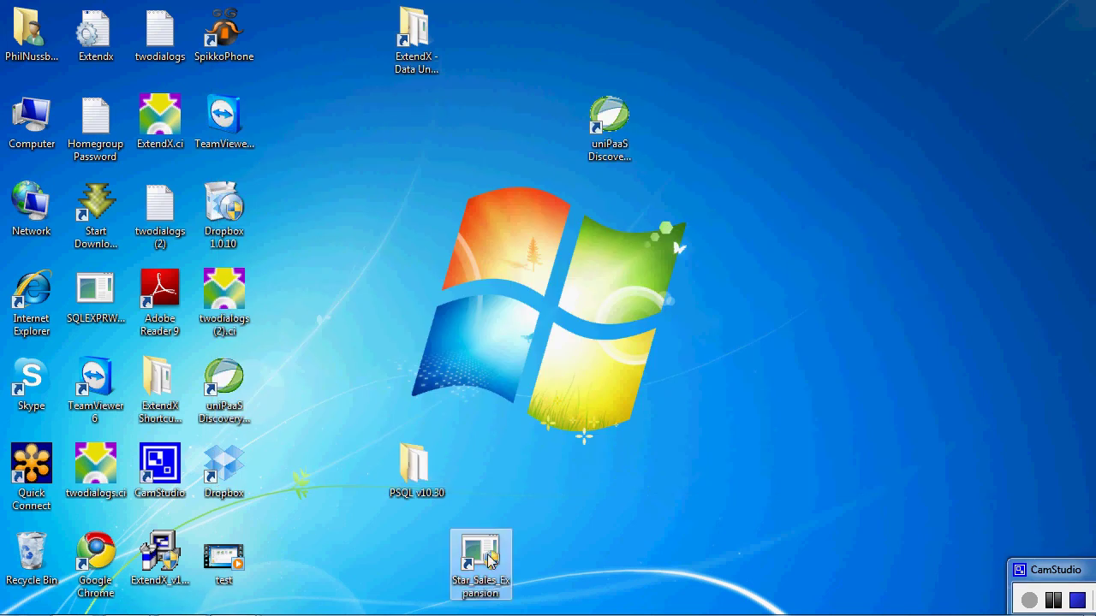